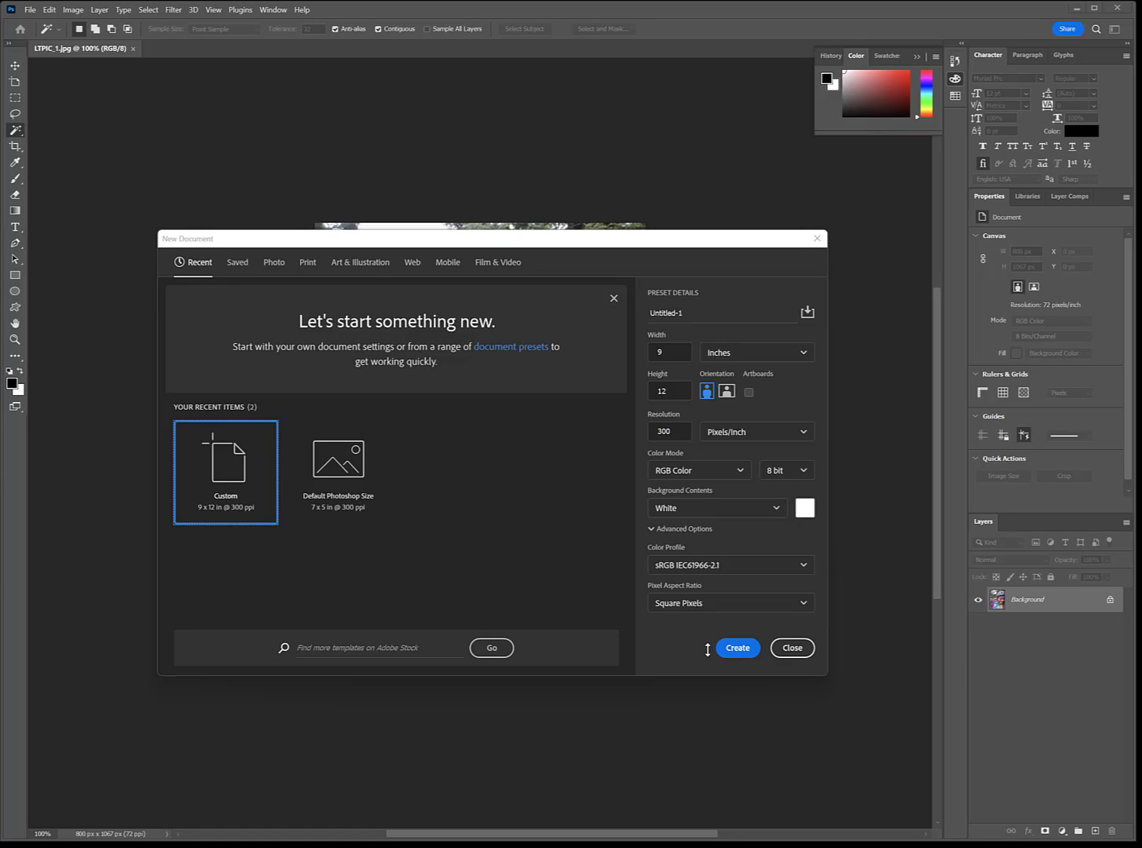
- Create a new 9 x 12 inch document at 300 pixels/inch in RGB Color with a white background
click(735, 651)
key(Return)
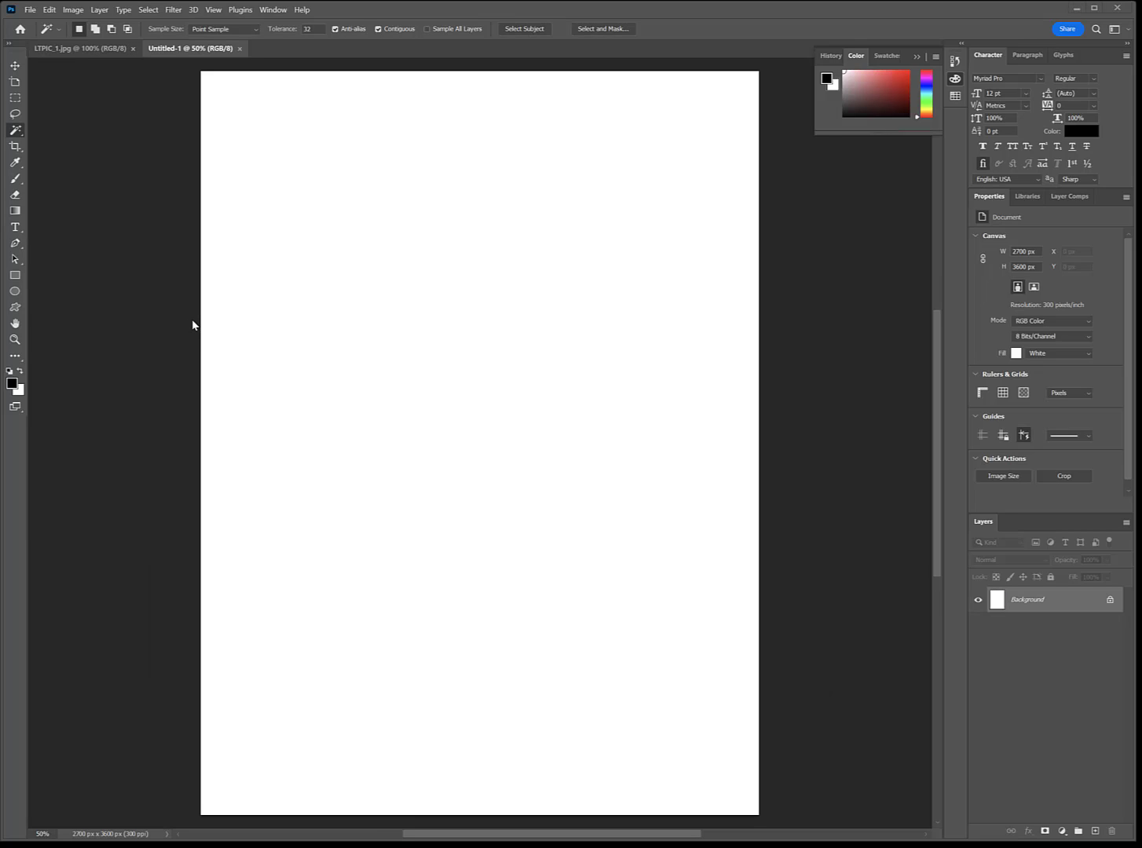
- Change the grid color to purple #732796 in the Guides, Grid & Slices preferences
click(31, 10)
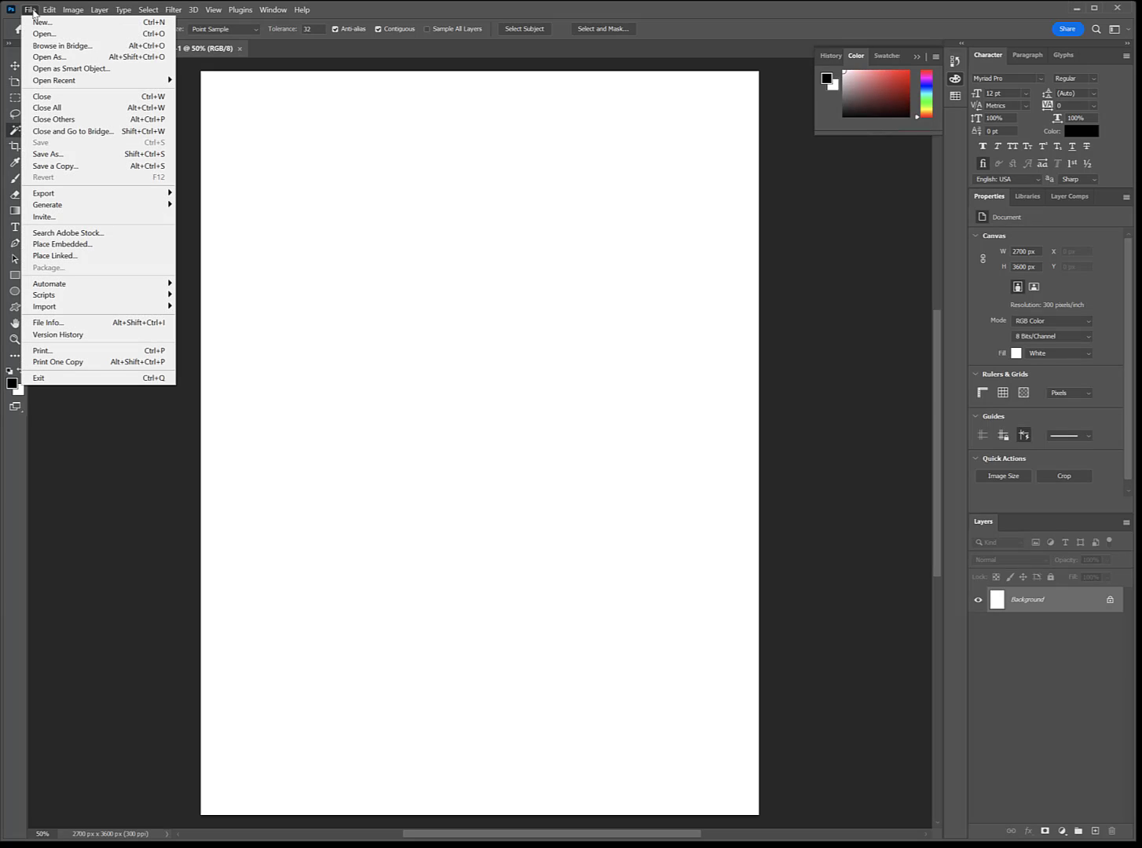
mouse_move(51, 11)
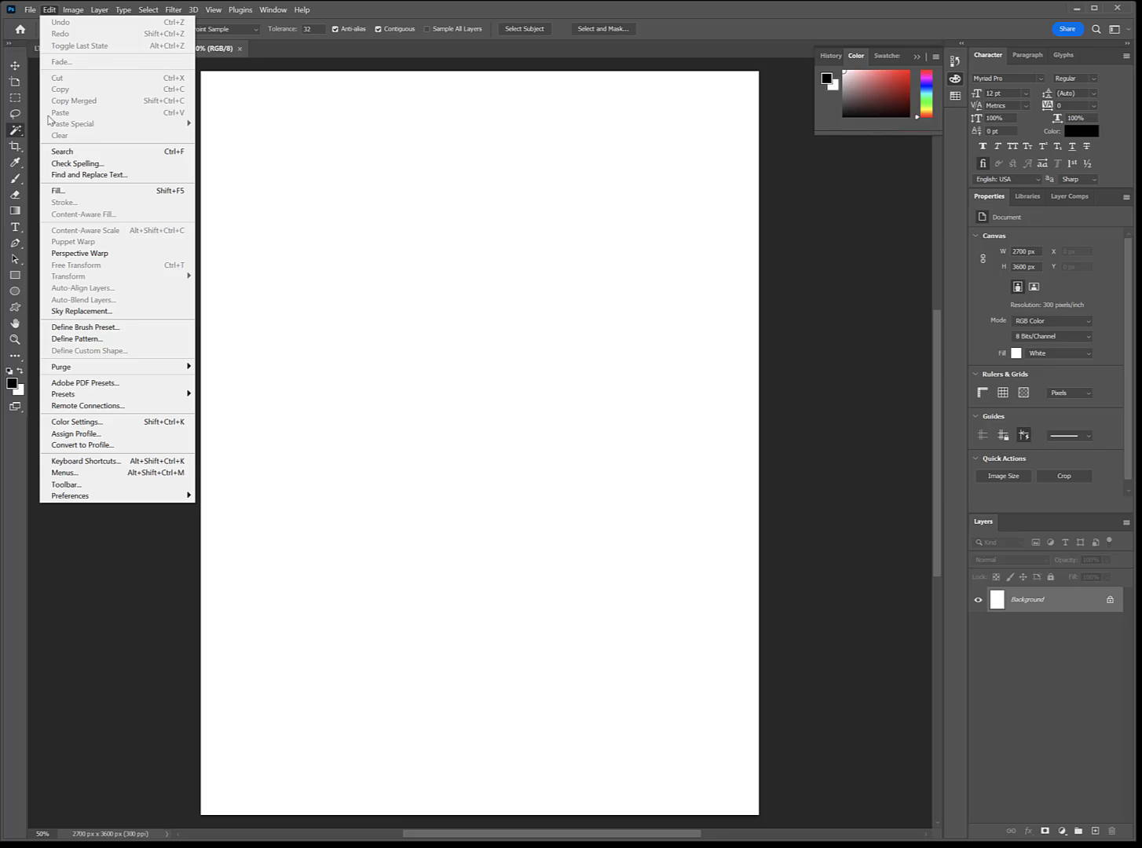
mouse_move(84, 499)
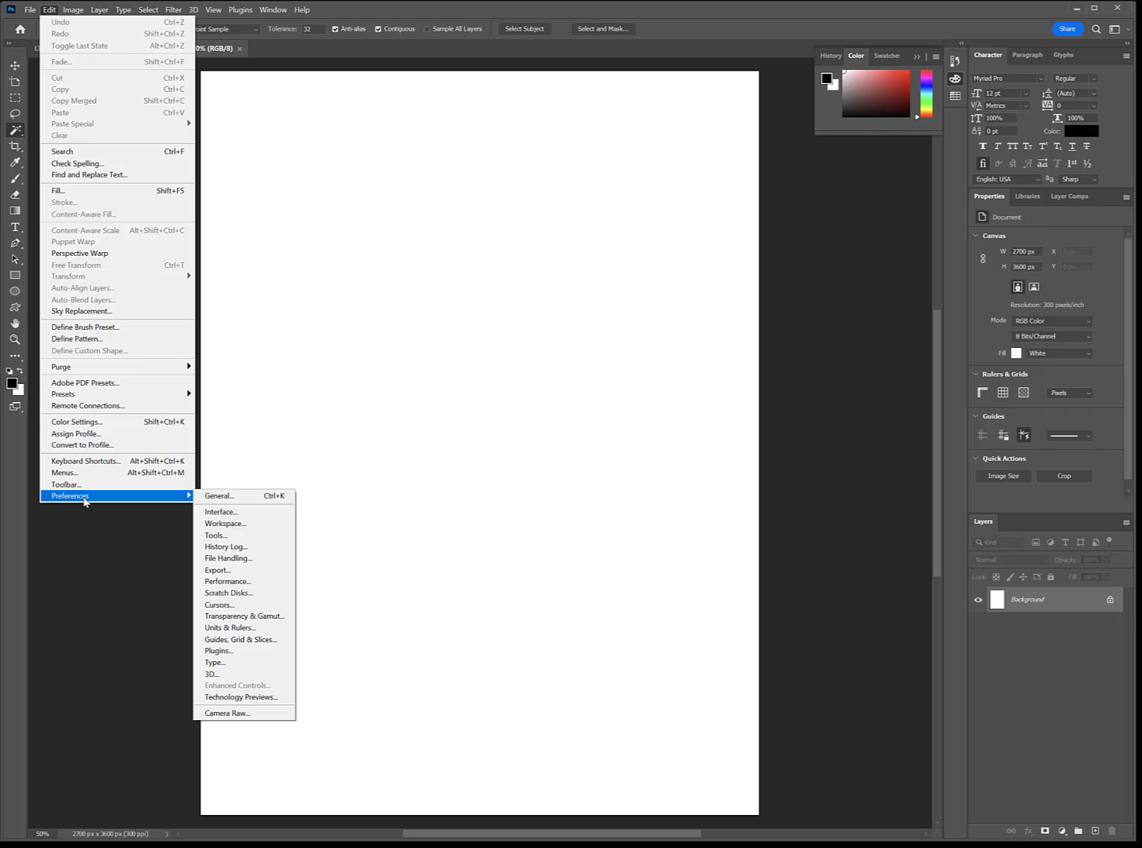
click(234, 643)
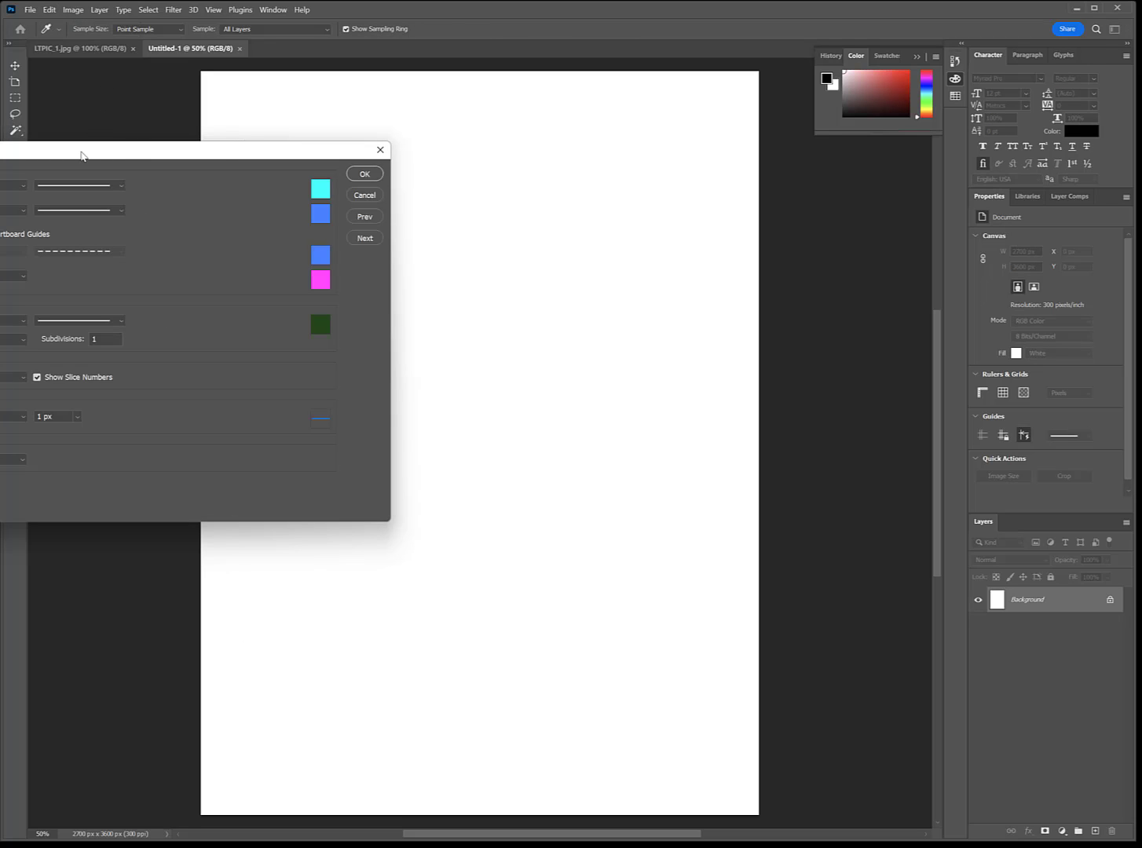
drag(83, 155, 407, 179)
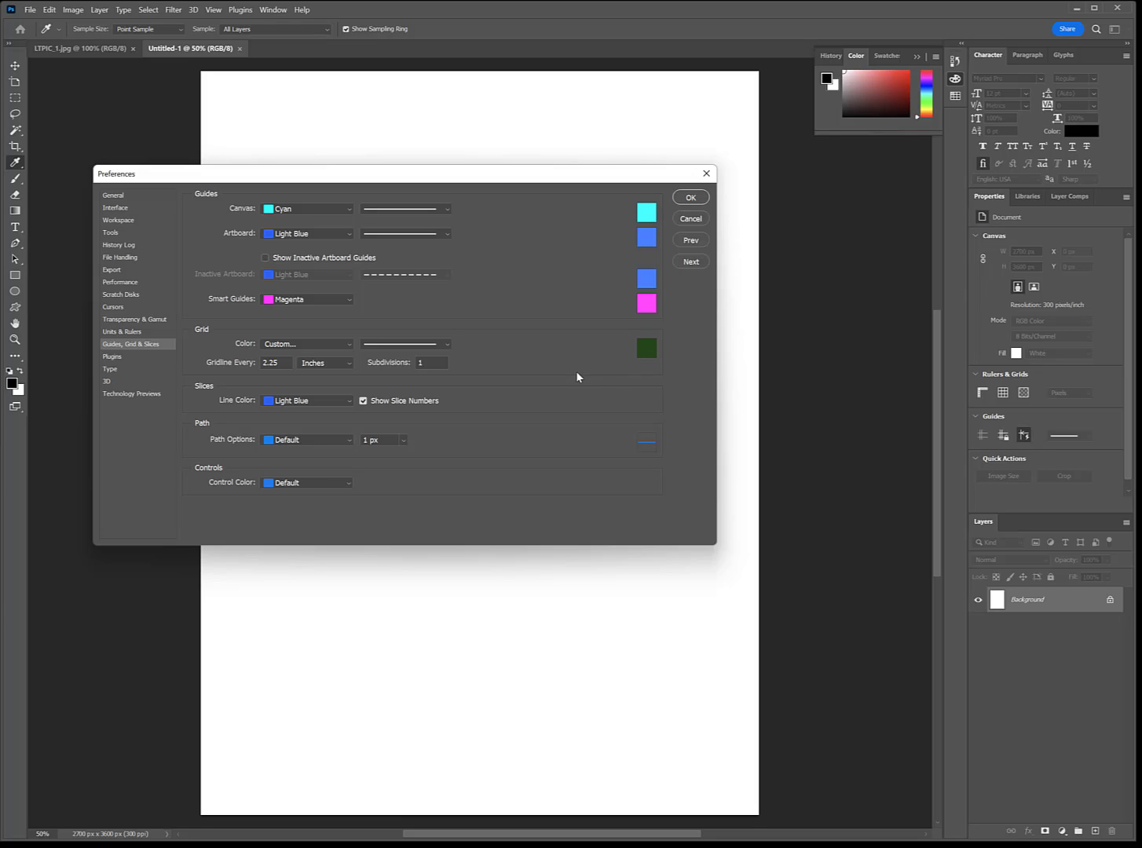
click(650, 351)
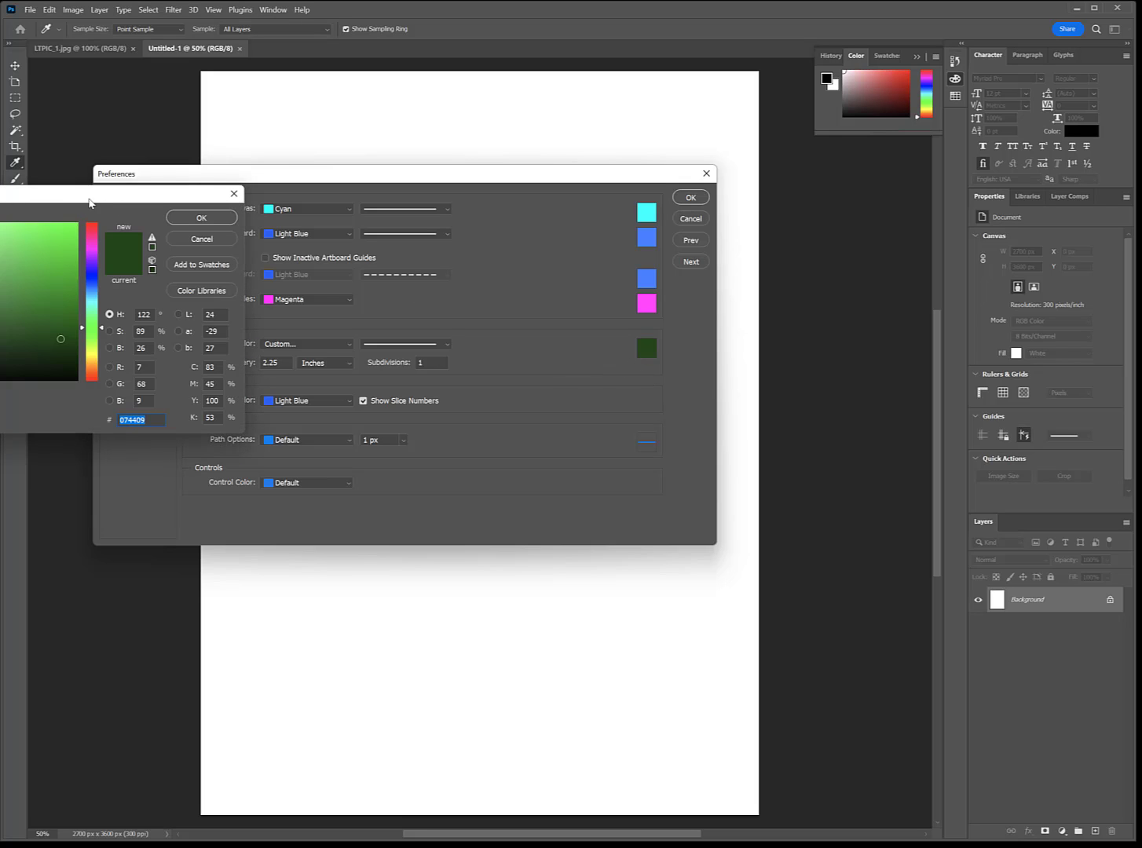
drag(102, 199, 441, 385)
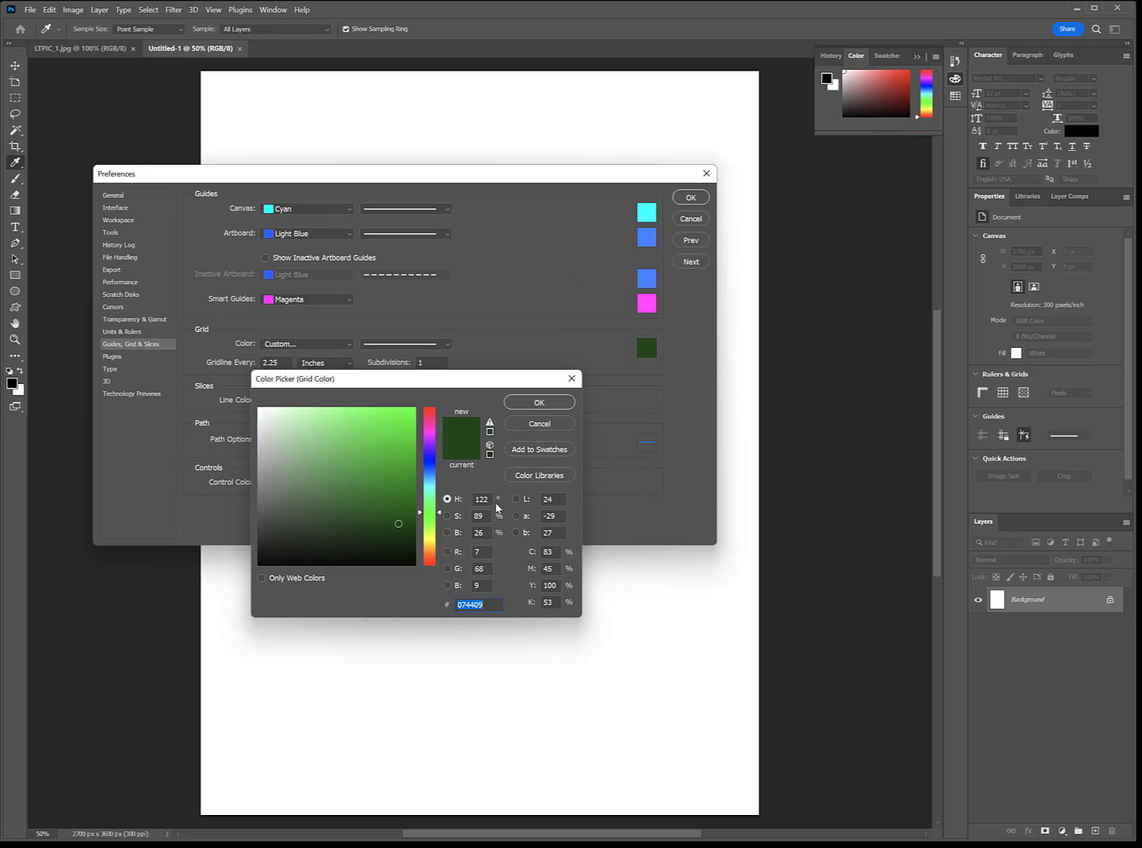
click(426, 442)
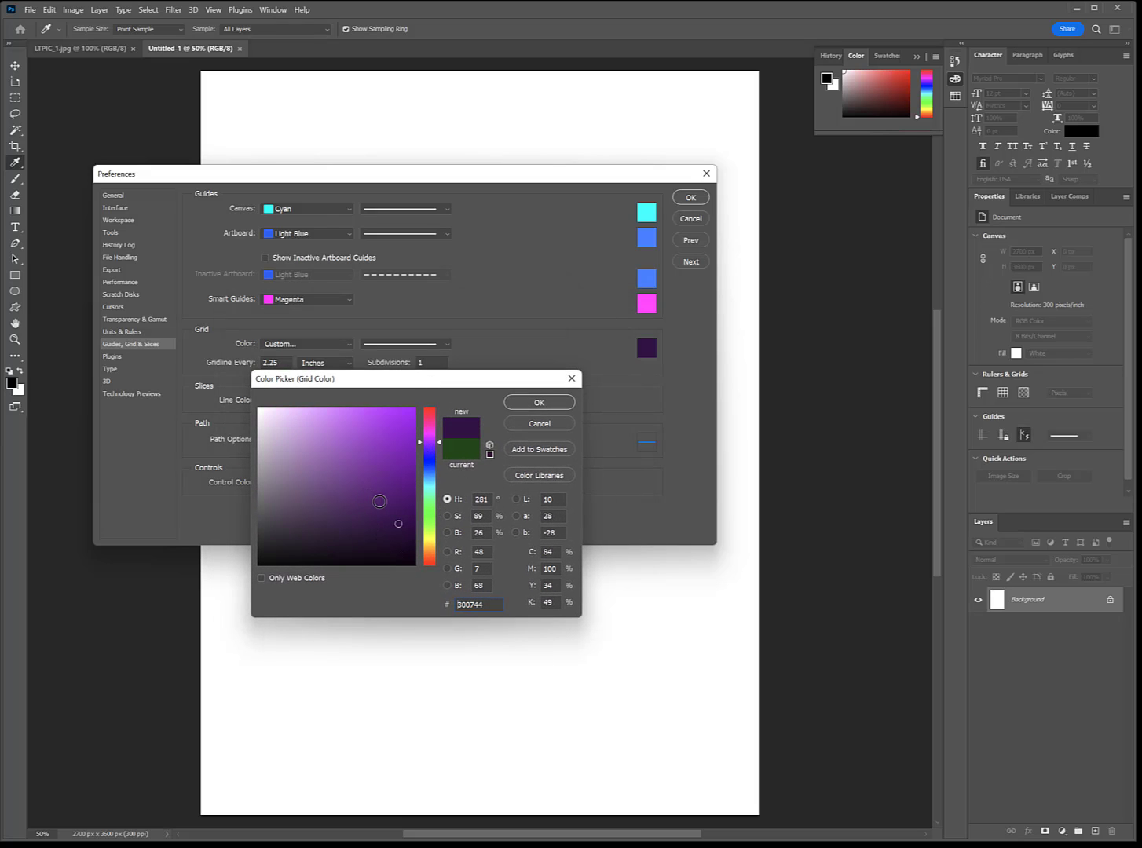
click(398, 523)
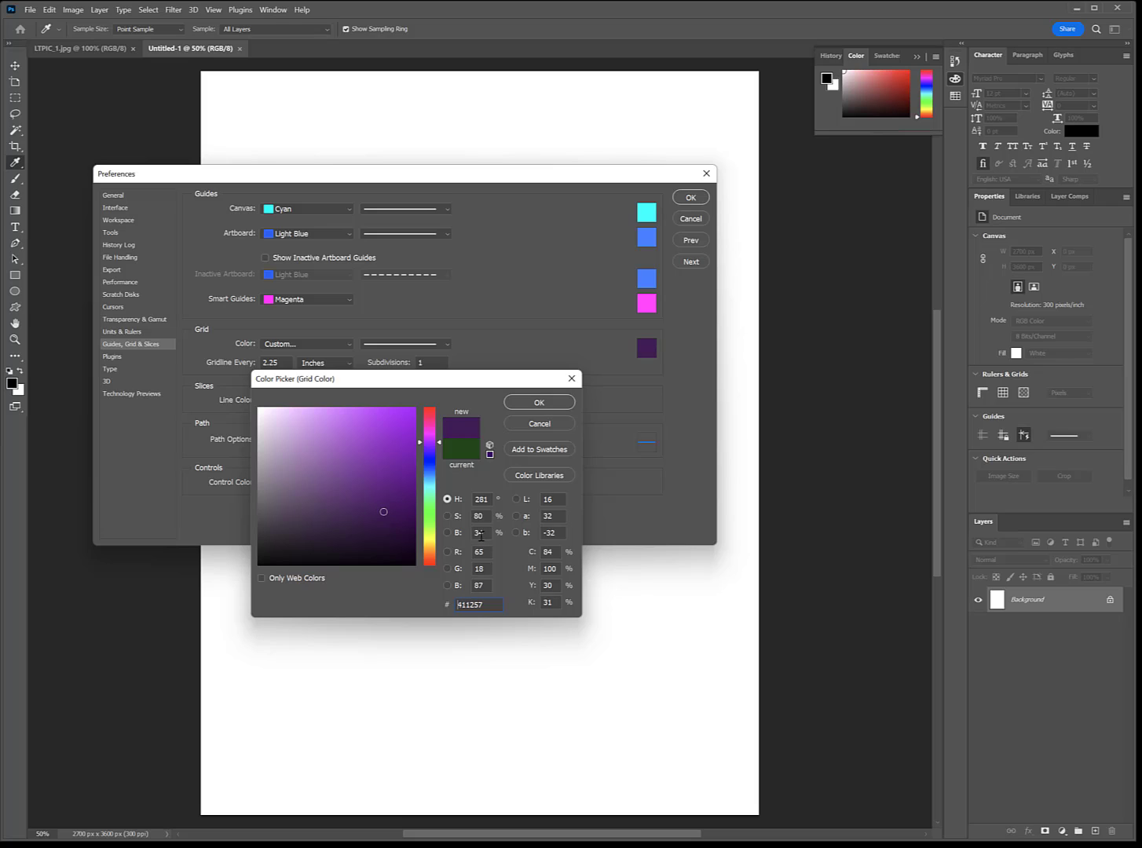
click(374, 473)
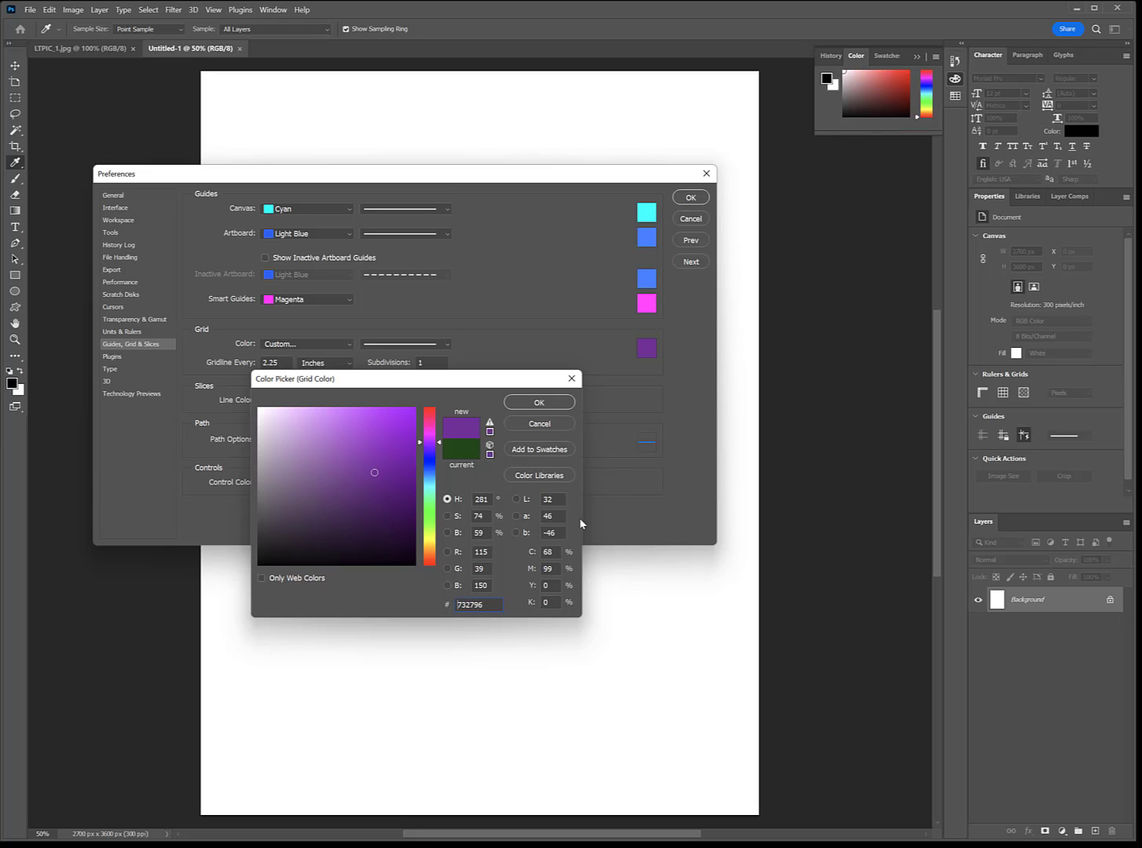
click(539, 403)
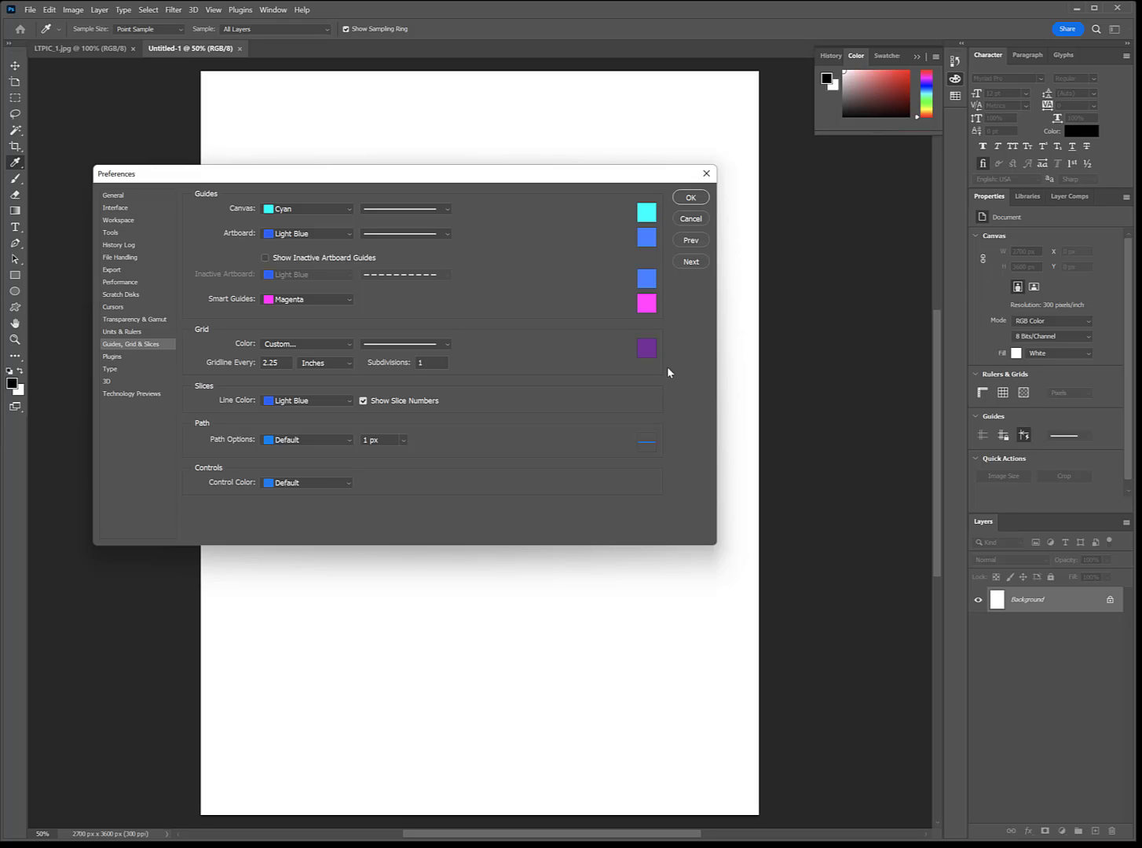
click(690, 197)
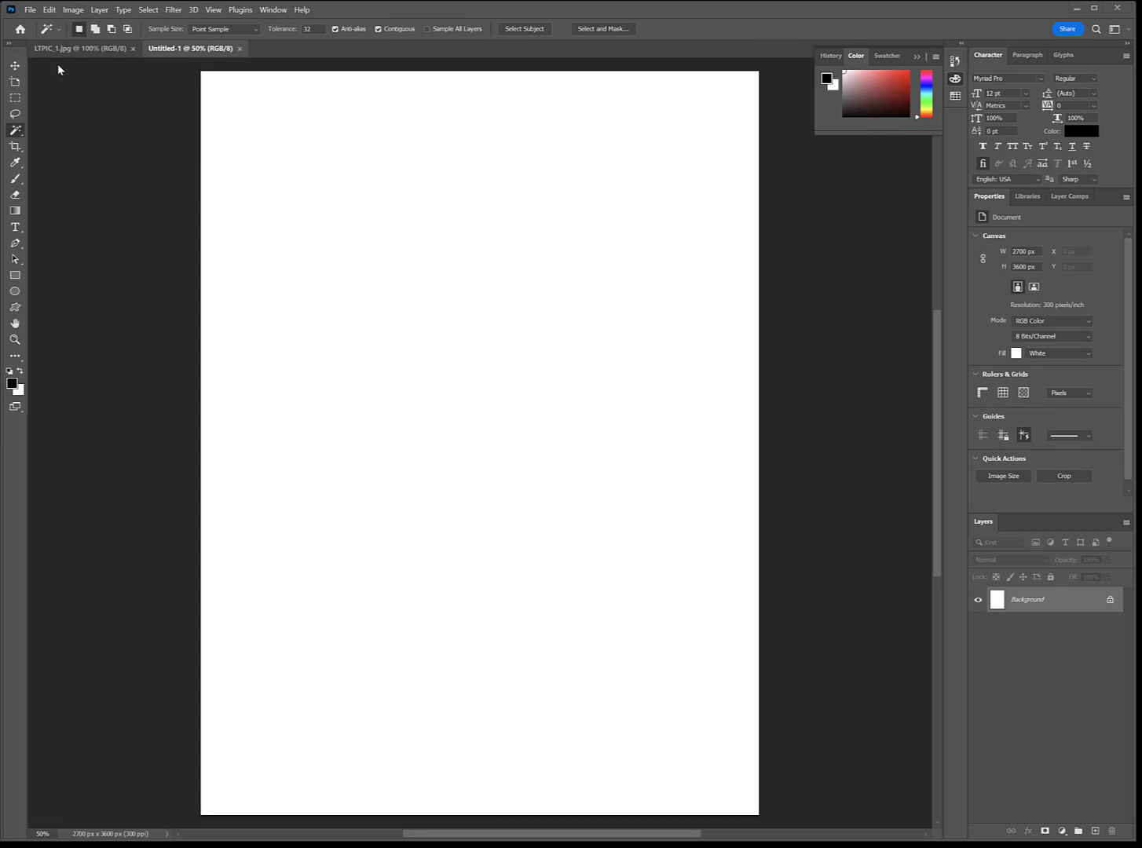
- Show the grid over the blank document
click(214, 10)
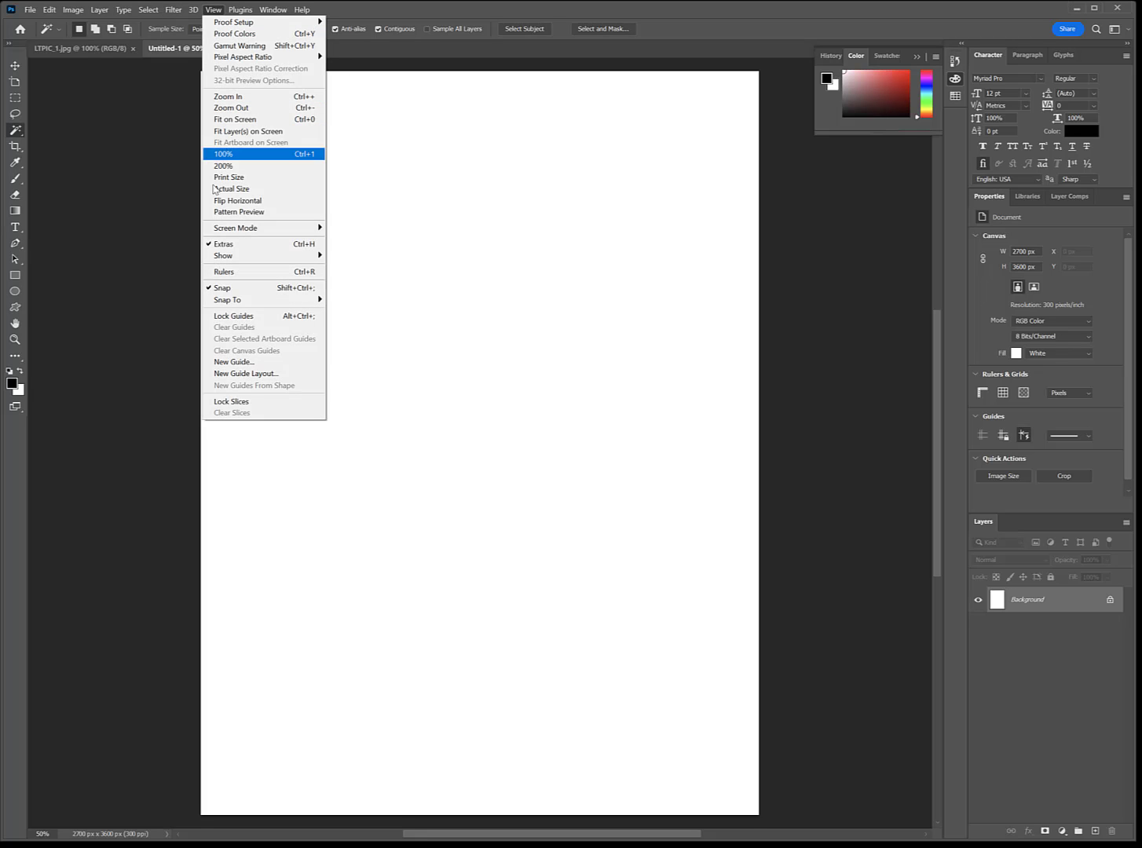
mouse_move(219, 258)
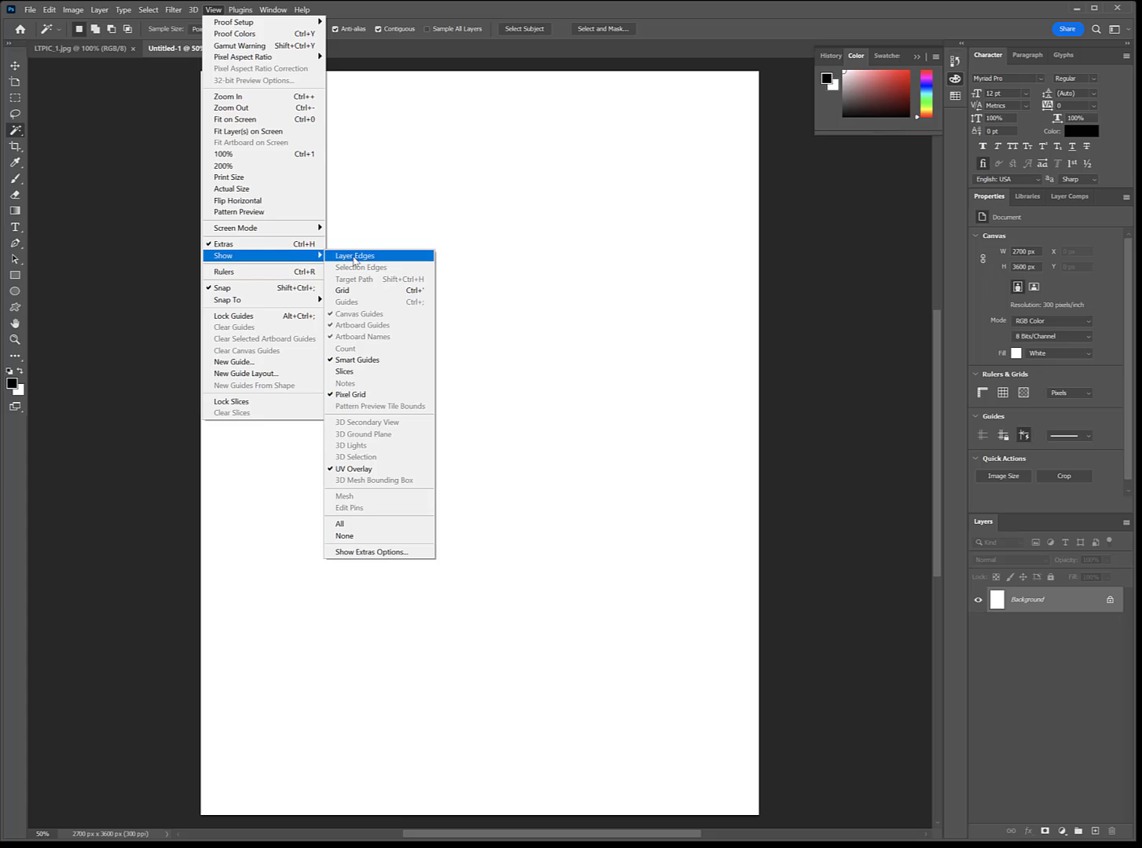
click(345, 292)
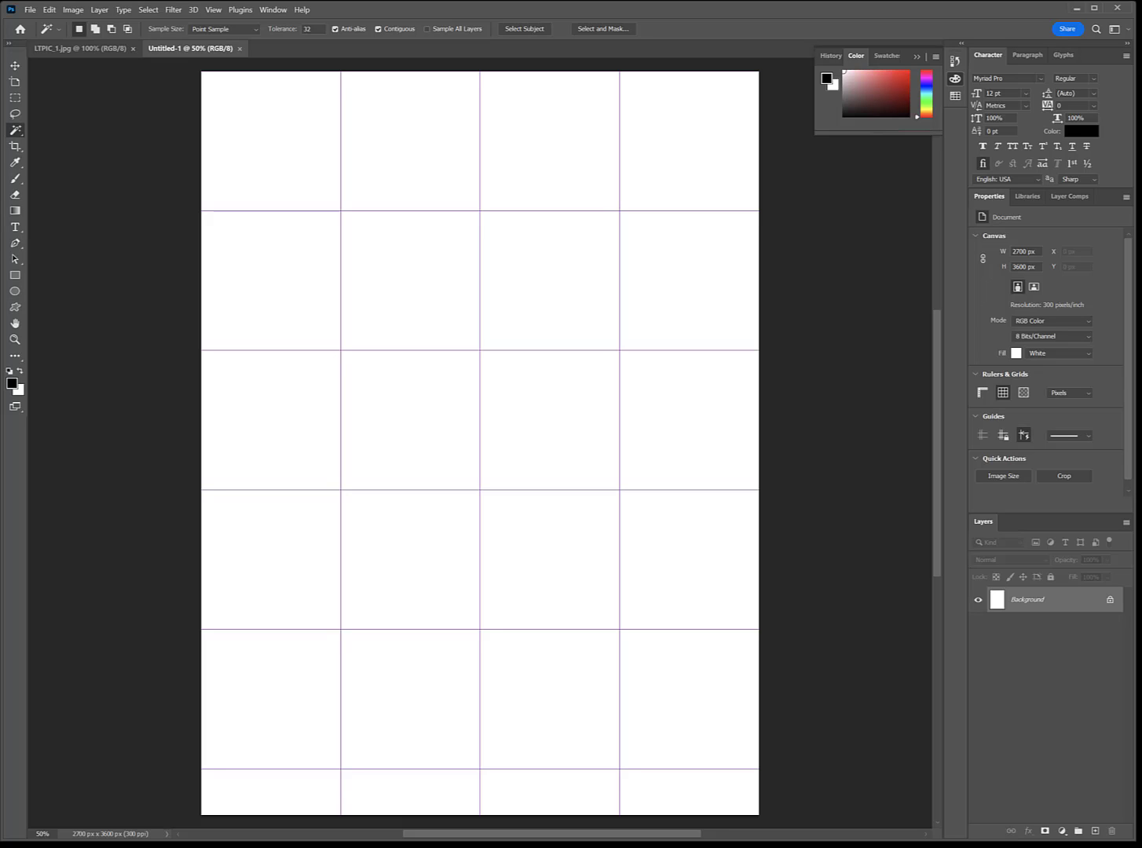
- Select a single-pixel row along each of the five horizontal gridlines with the Single Row Marquee tool
key(g)
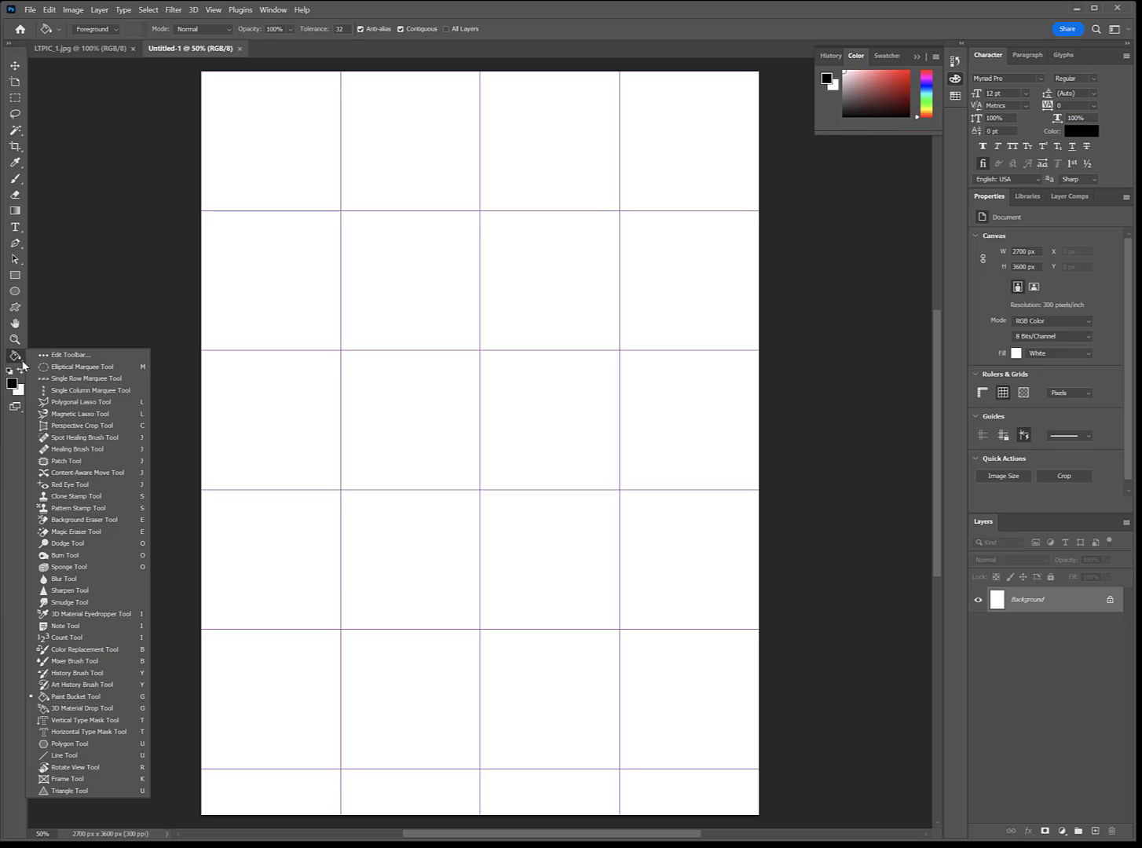
click(79, 381)
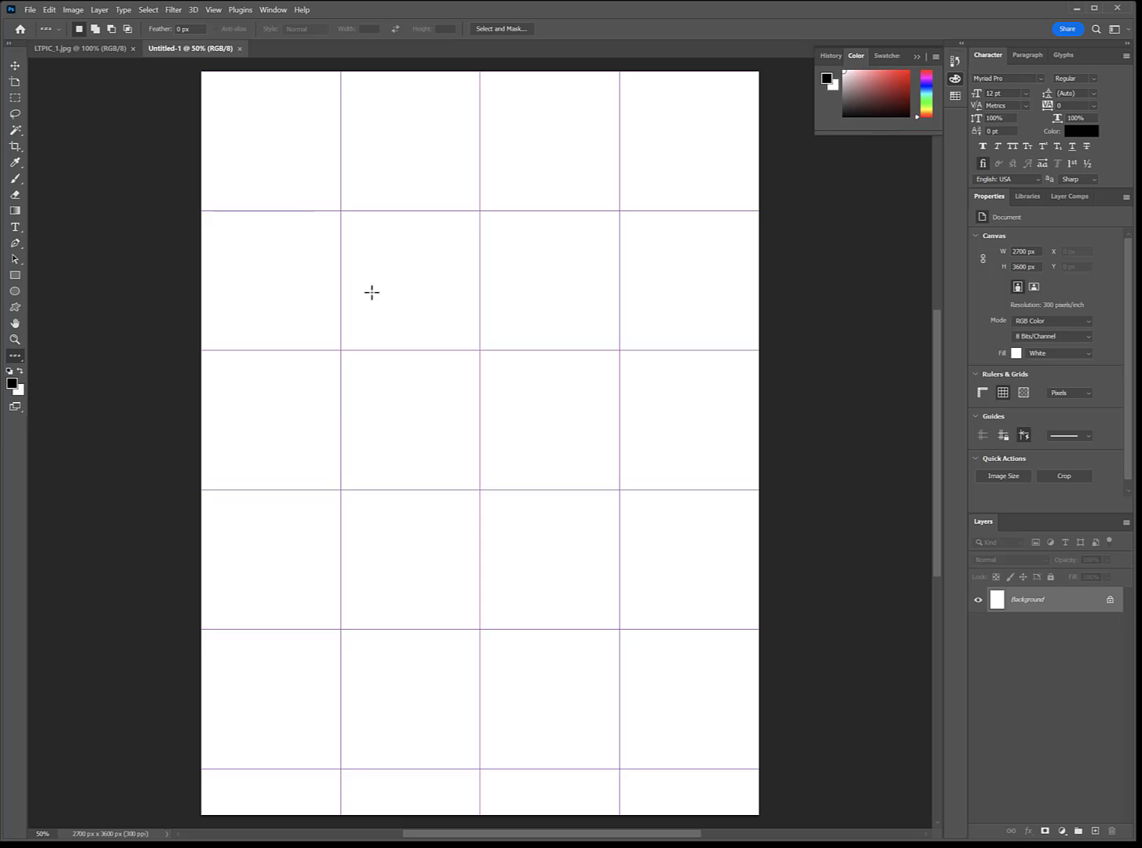
click(297, 211)
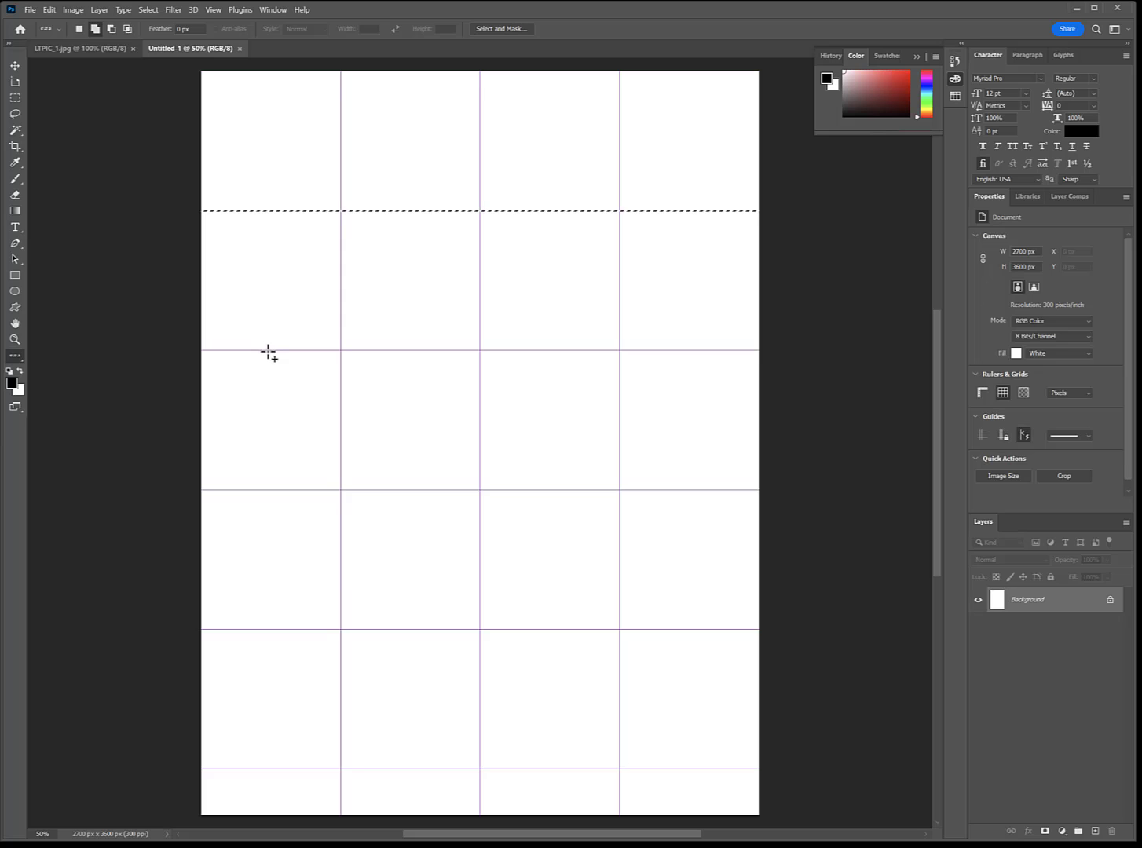
click(268, 351)
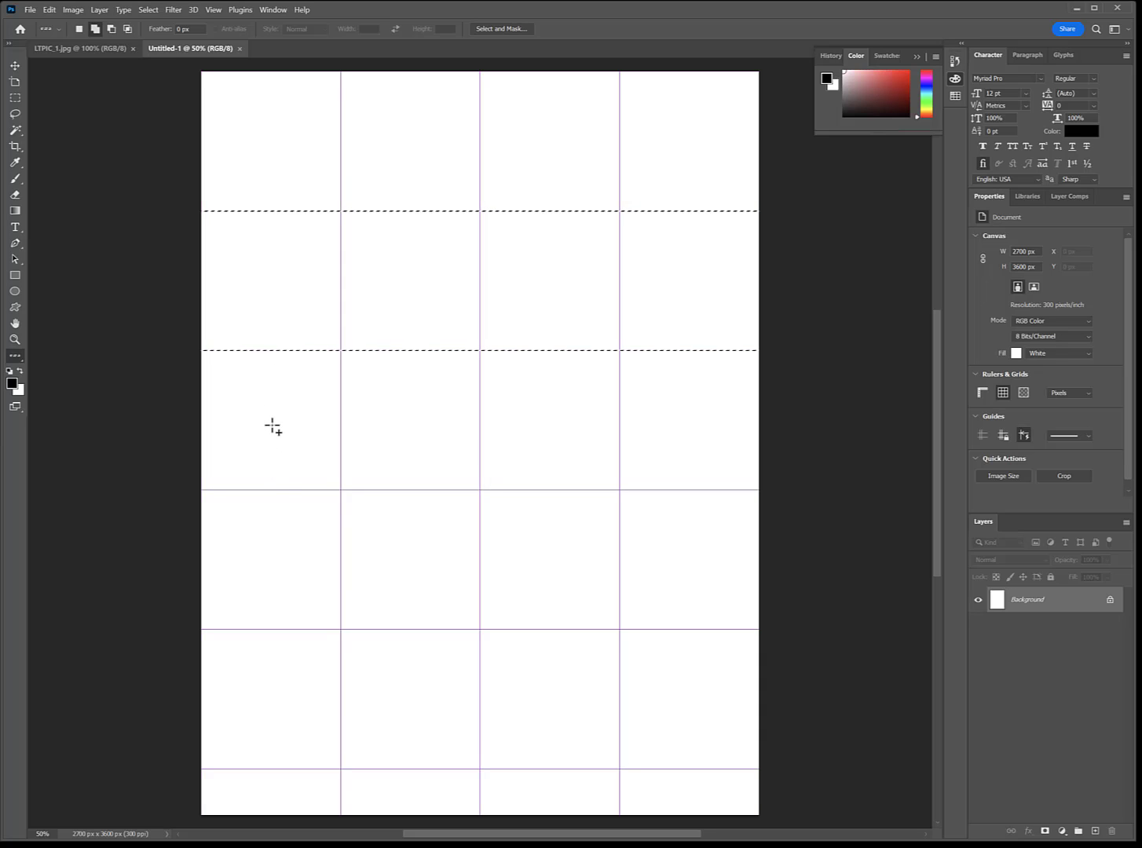
click(278, 491)
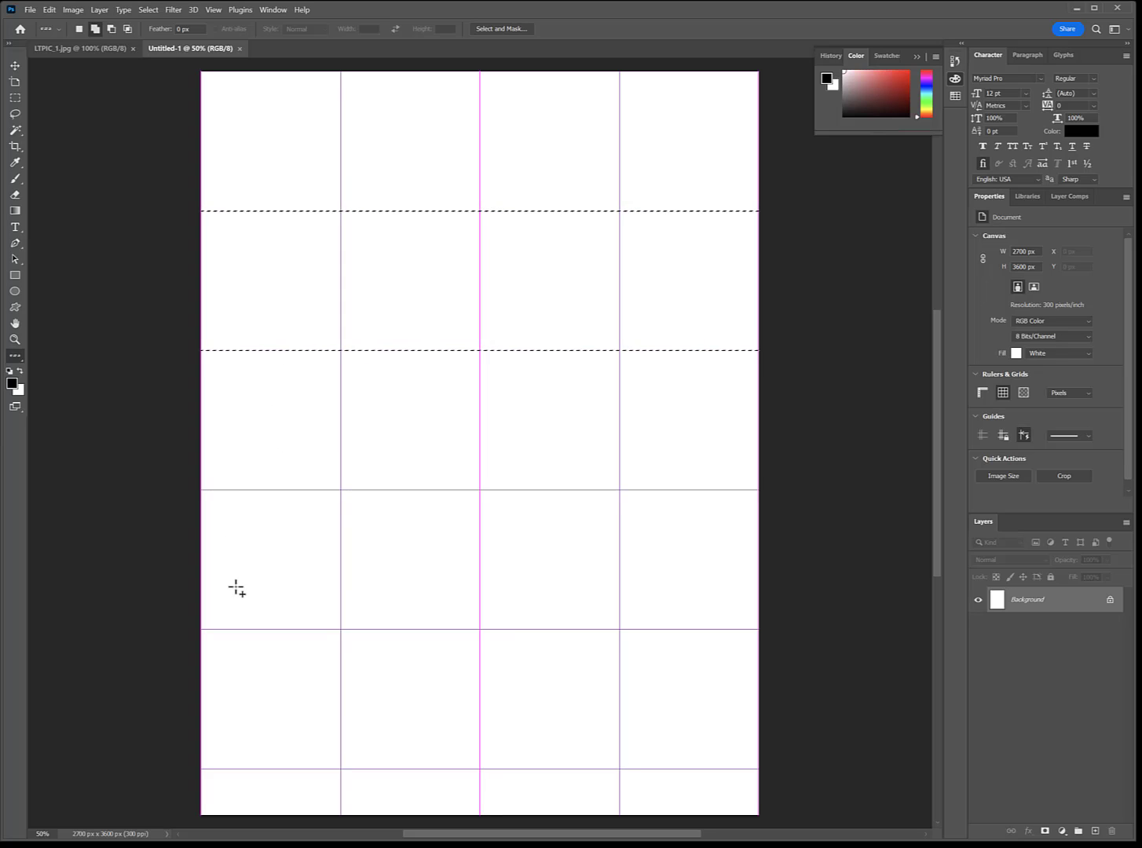
click(269, 630)
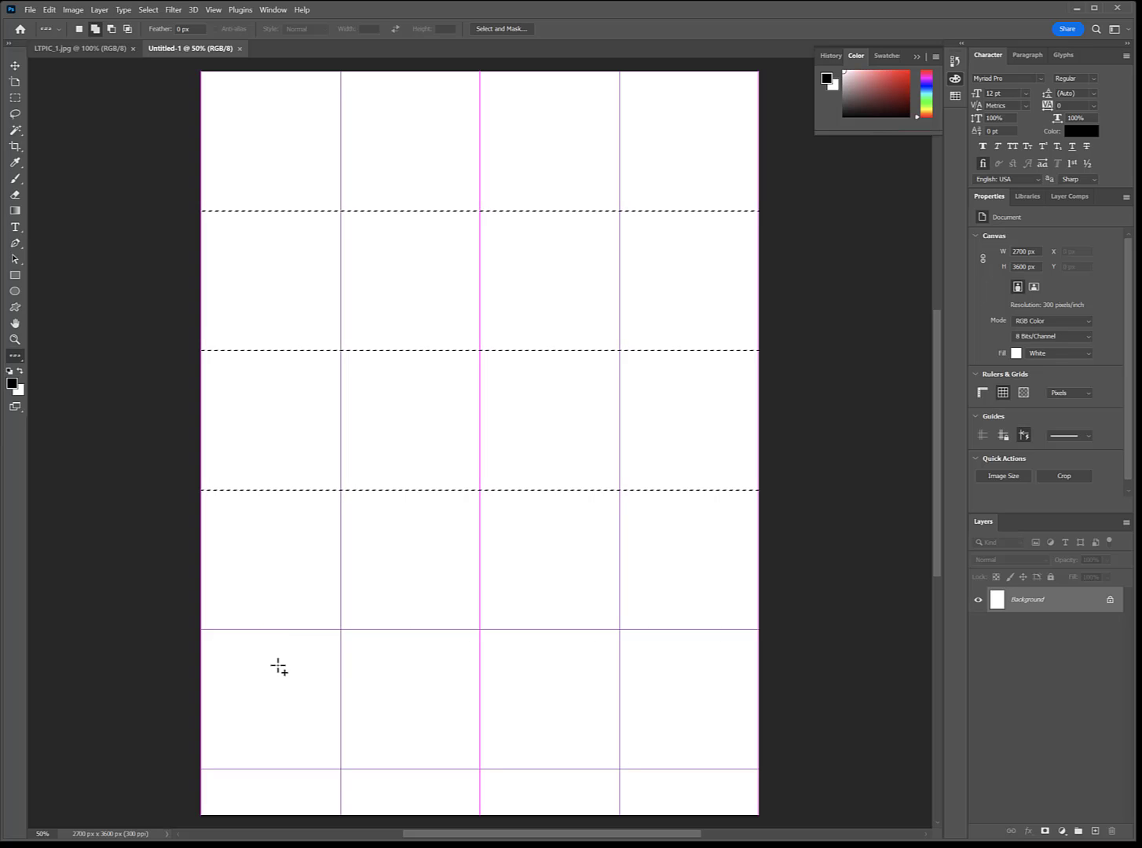
click(273, 769)
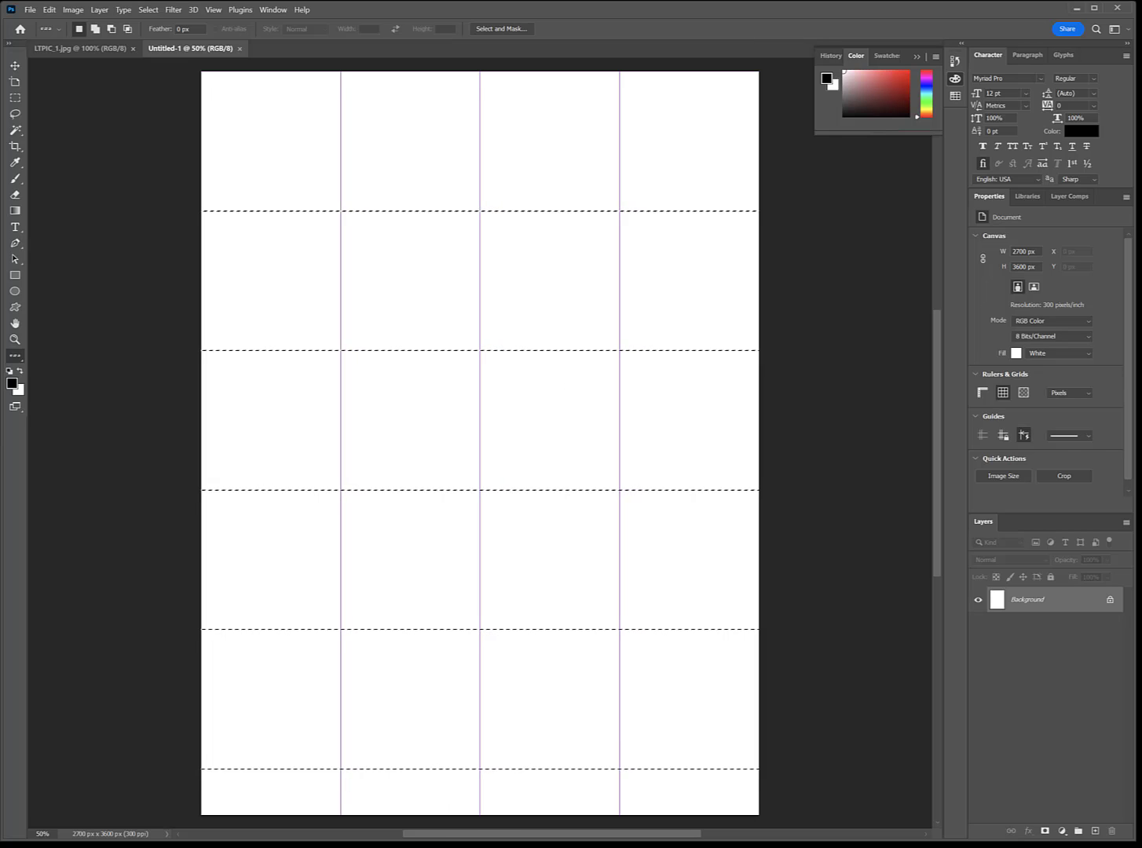
key(ctrl+d)
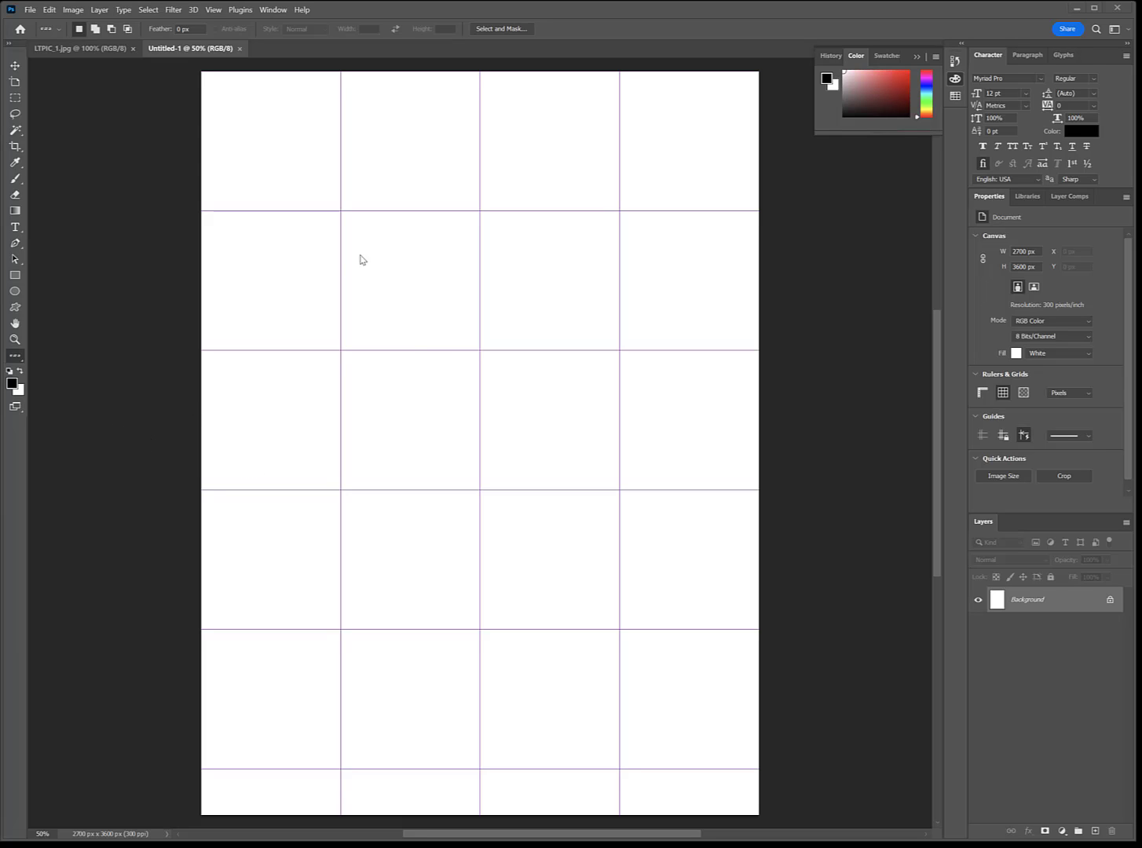
- Add single-pixel columns along the three vertical gridlines to the selection with the Single Column Marquee tool
click(23, 361)
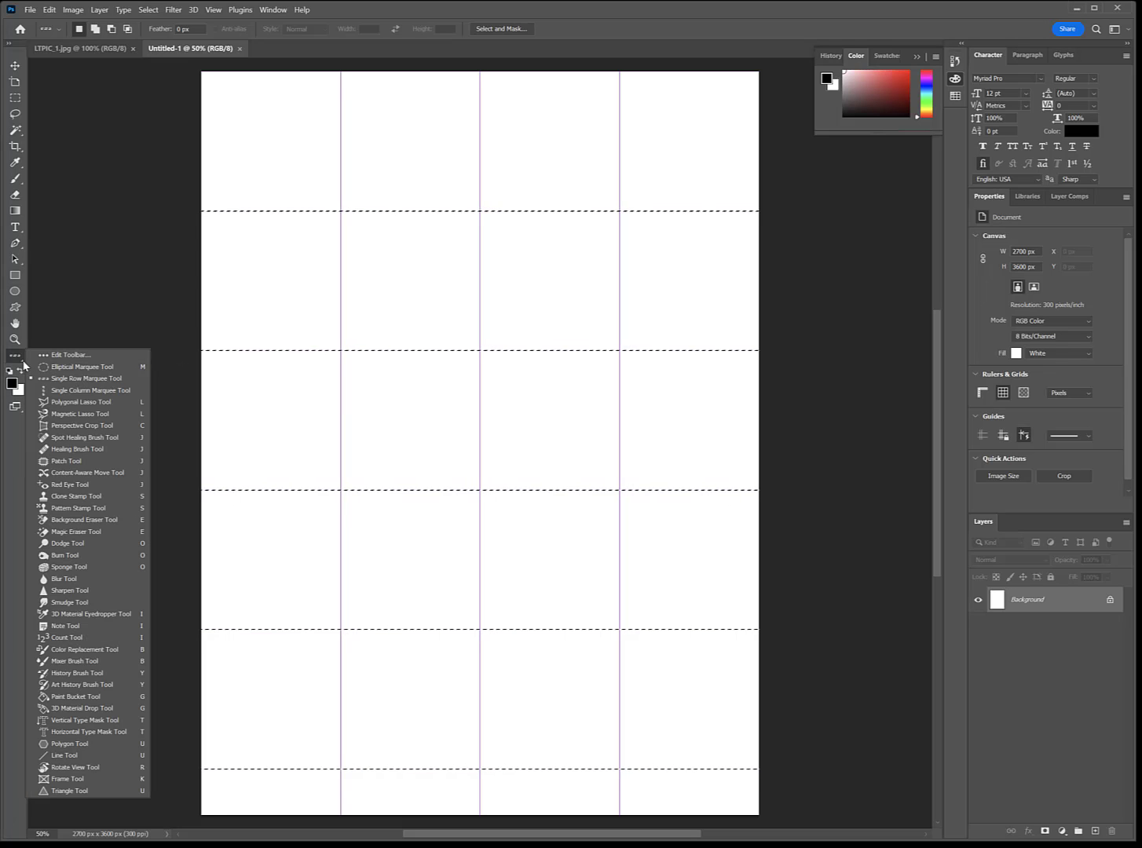
click(84, 391)
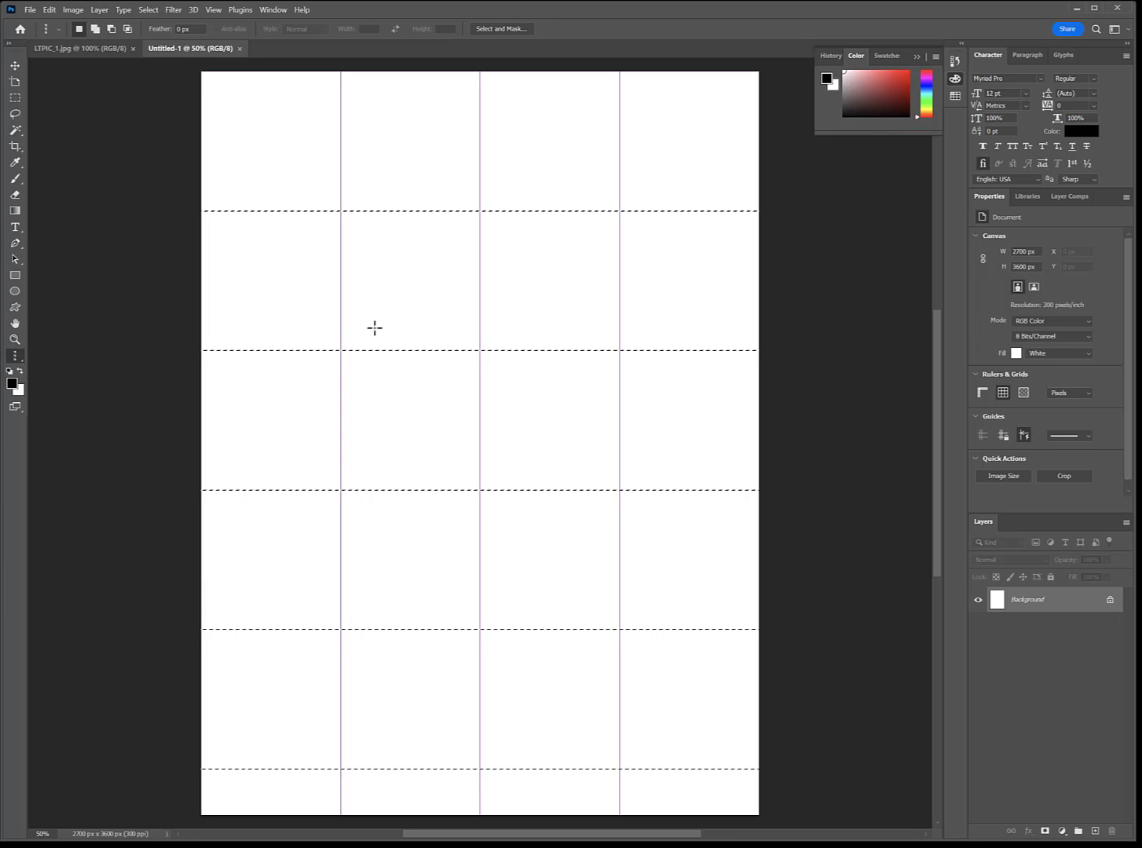
key(shift)
shift+click(340, 316)
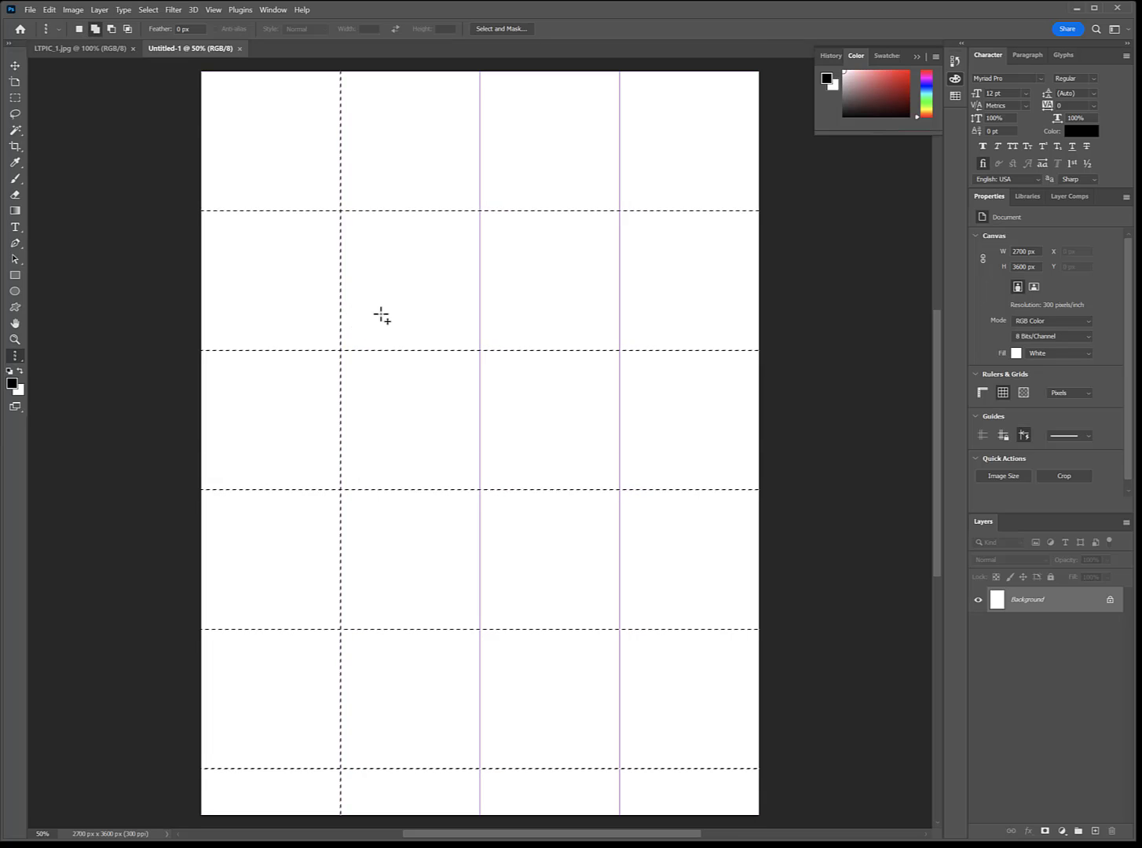
shift+click(480, 316)
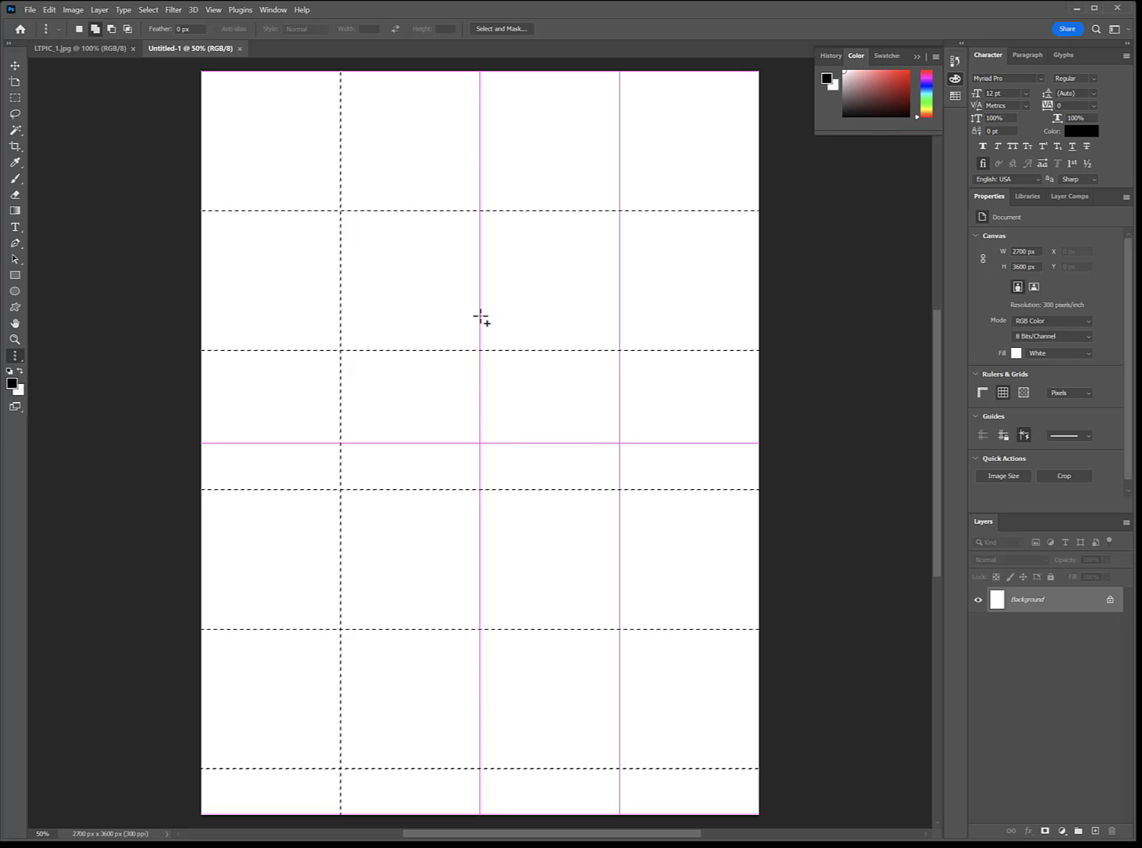
shift+click(620, 314)
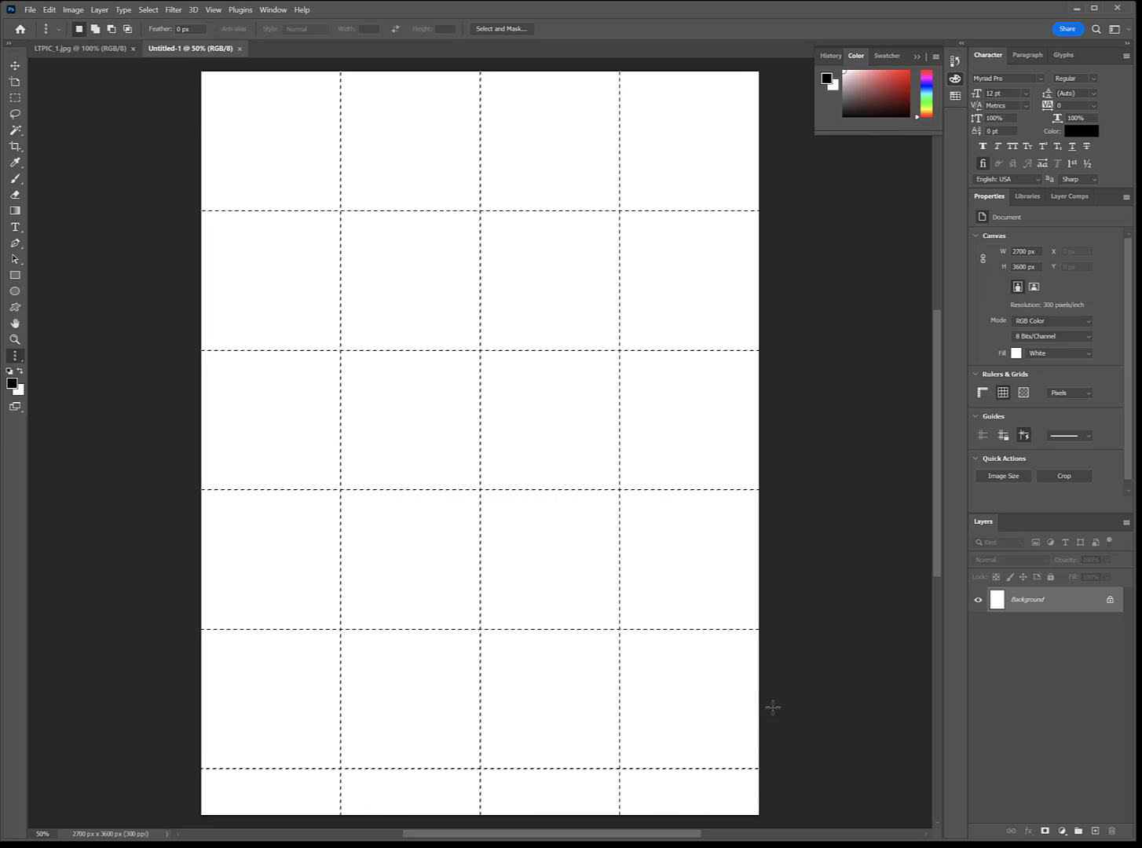
- Add a new layer above the Background and name it grid
click(1096, 832)
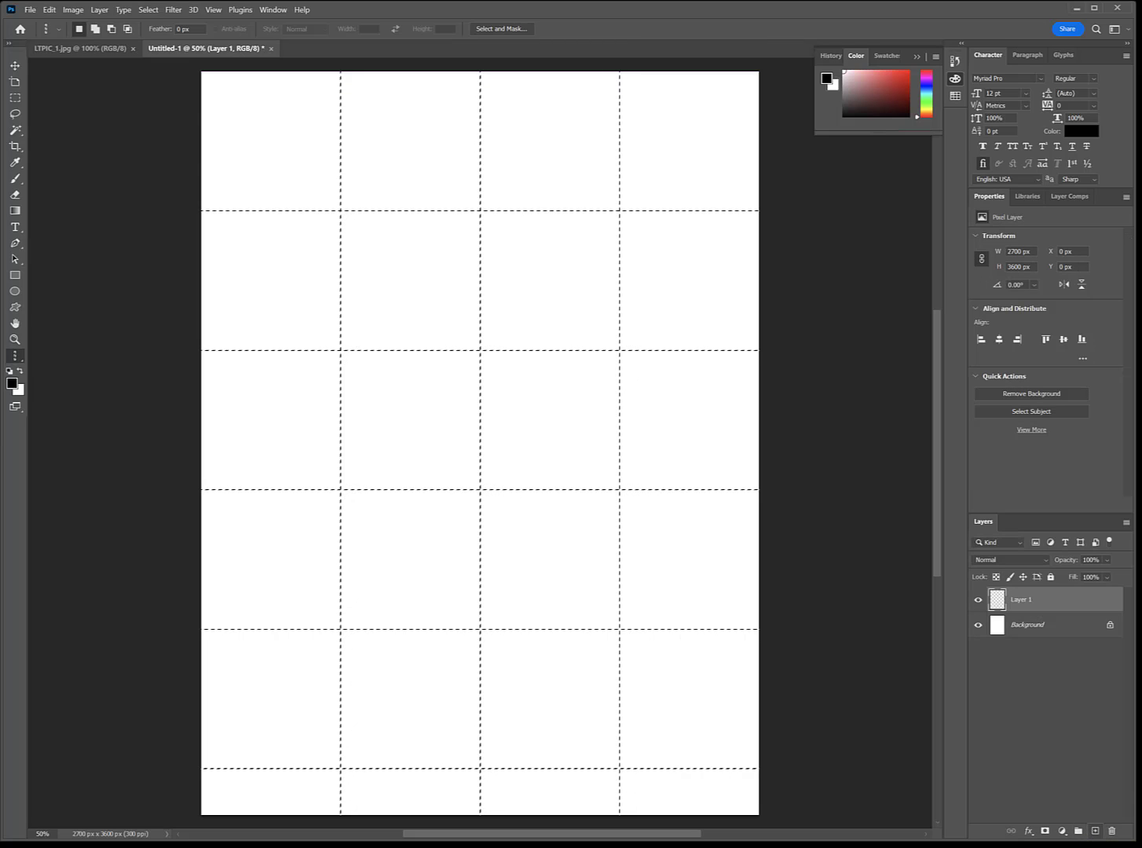
double_click(1016, 601)
click(1017, 600)
click(1086, 607)
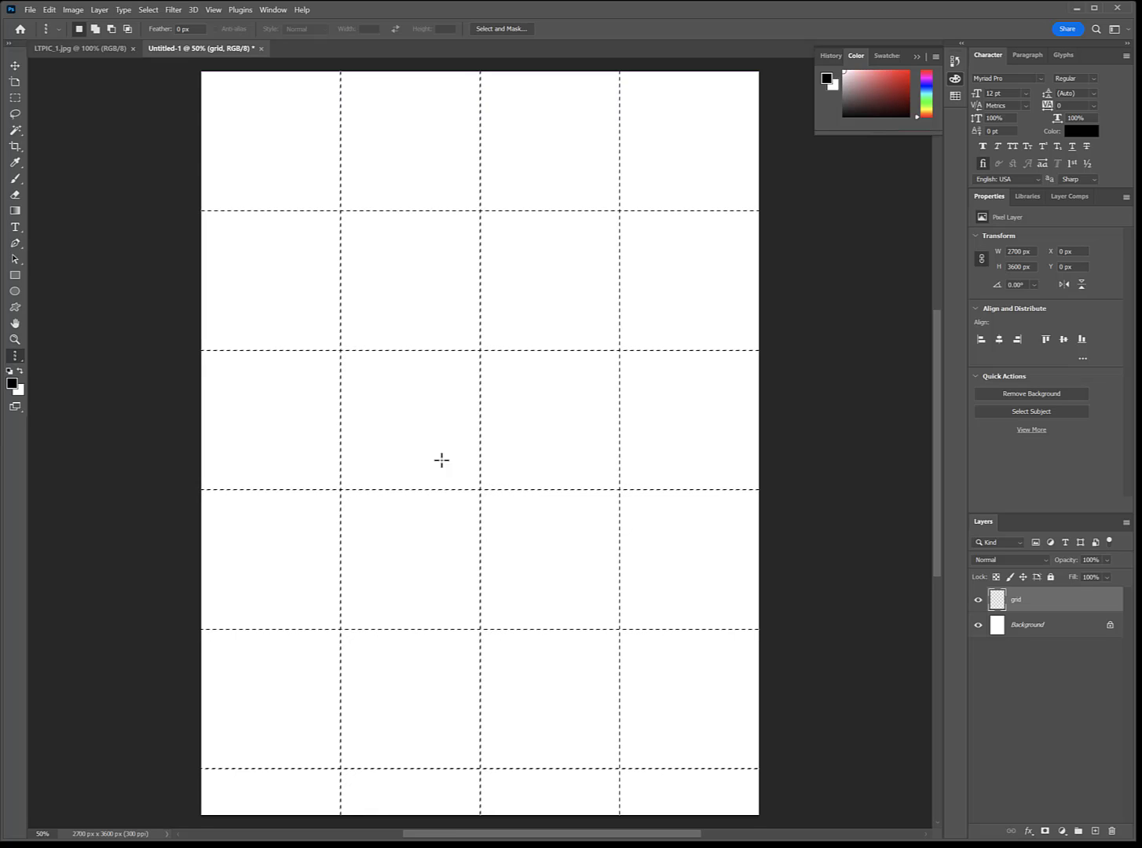
- Deselect the marquee lines and hide the grid overlay on the document
key(ctrl+d)
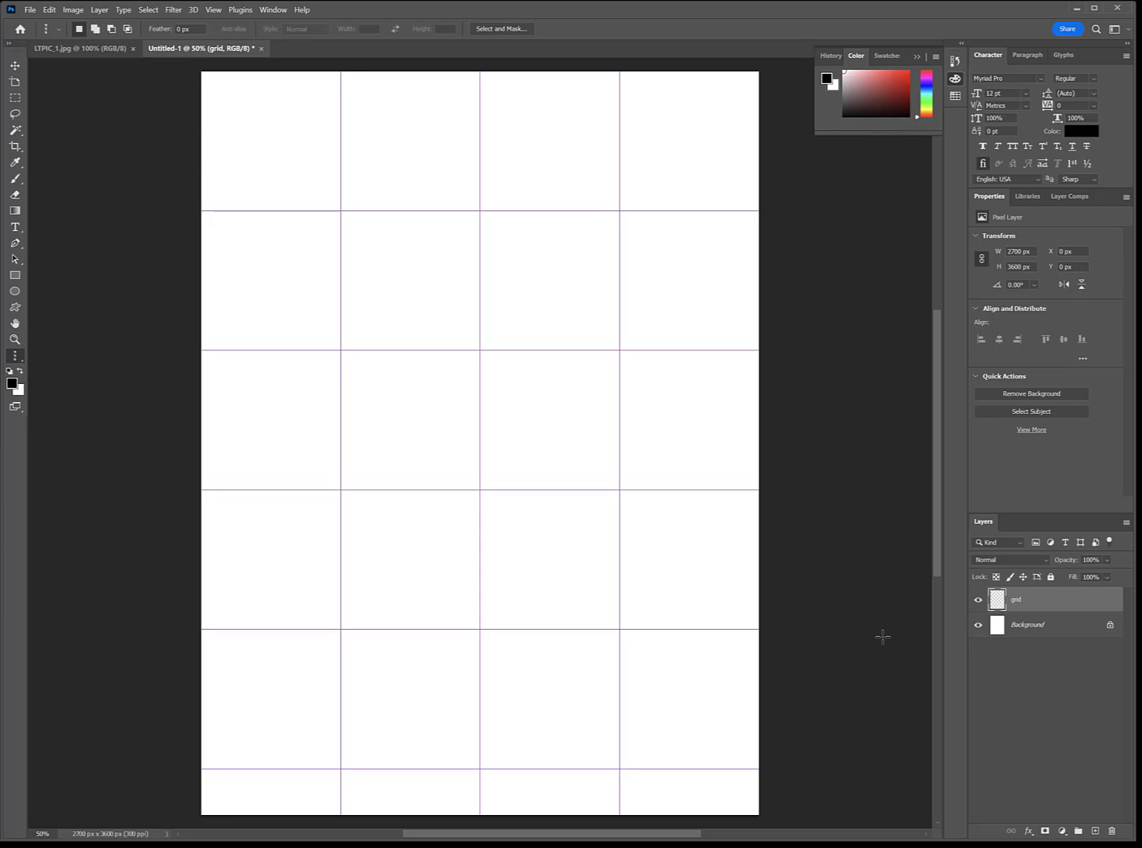
key(ctrl+apostrophe)
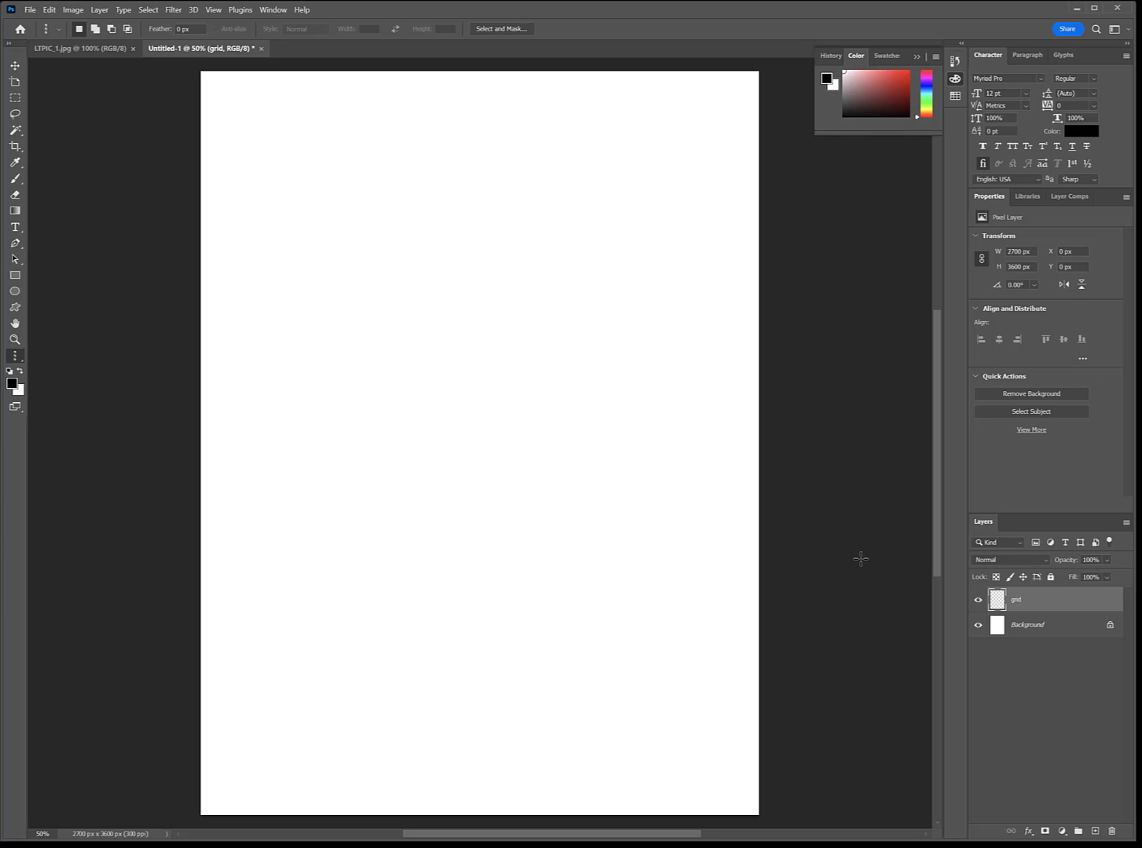
key(g)
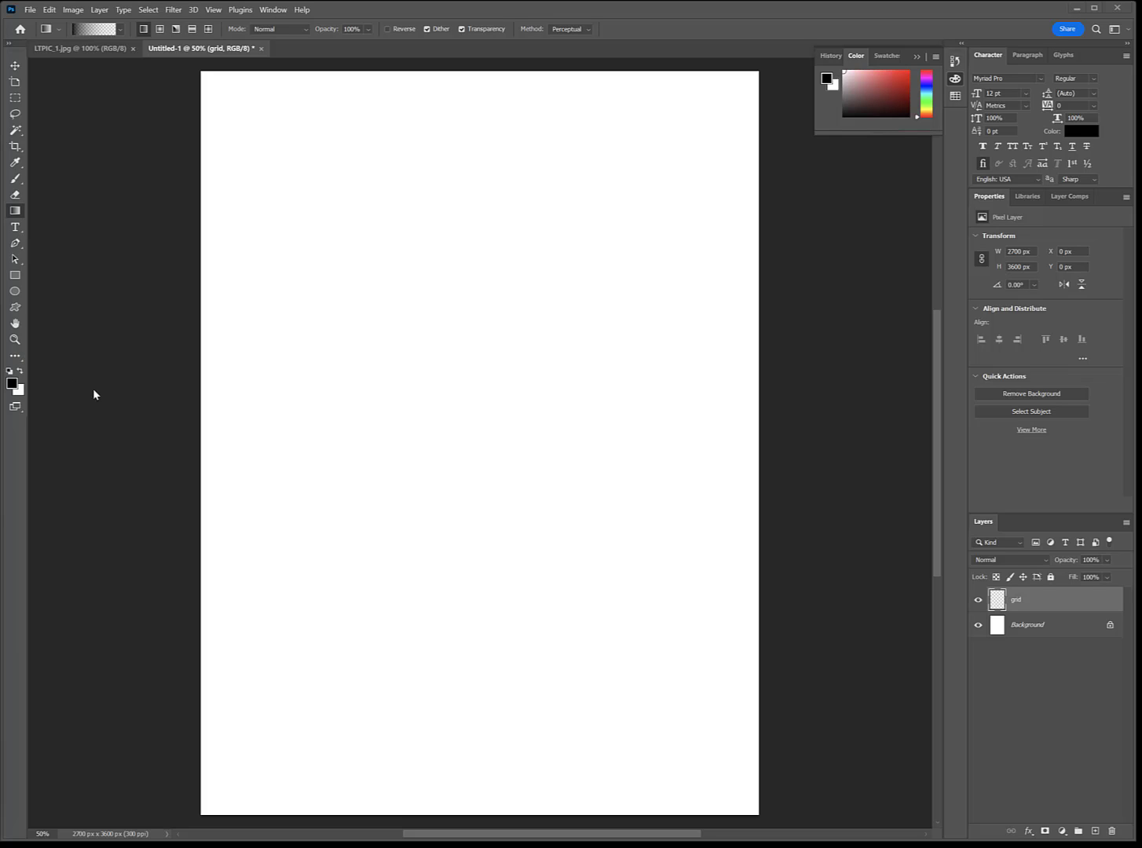
- Select the entire canvas of the LTPIC_1.jpg photo and cut it out of that document
click(88, 52)
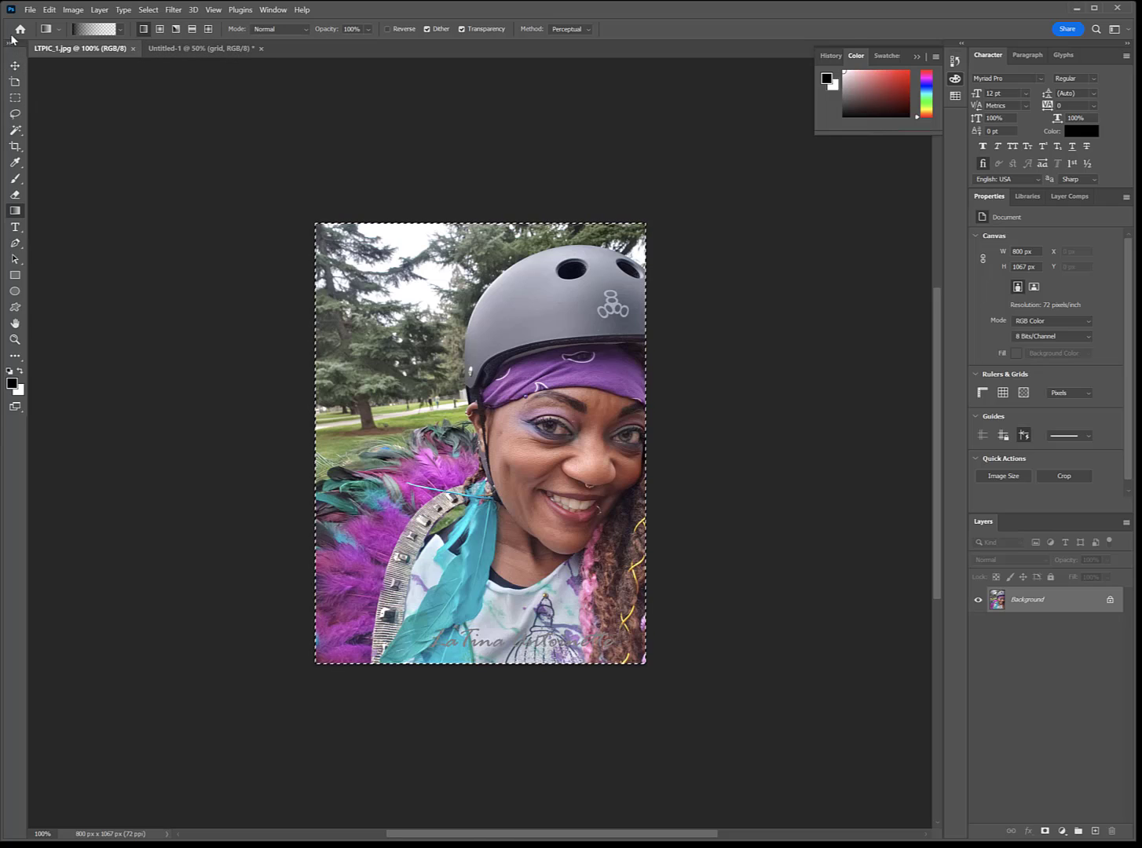
click(49, 10)
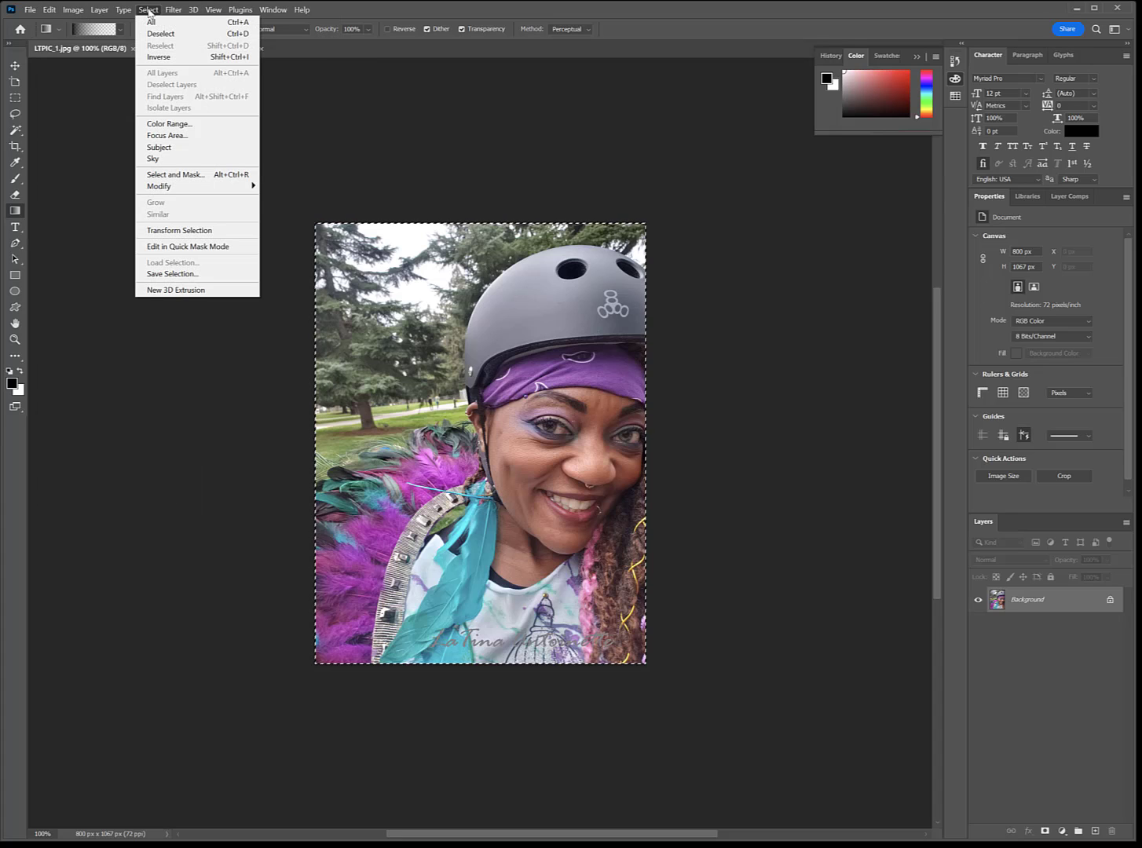
click(152, 22)
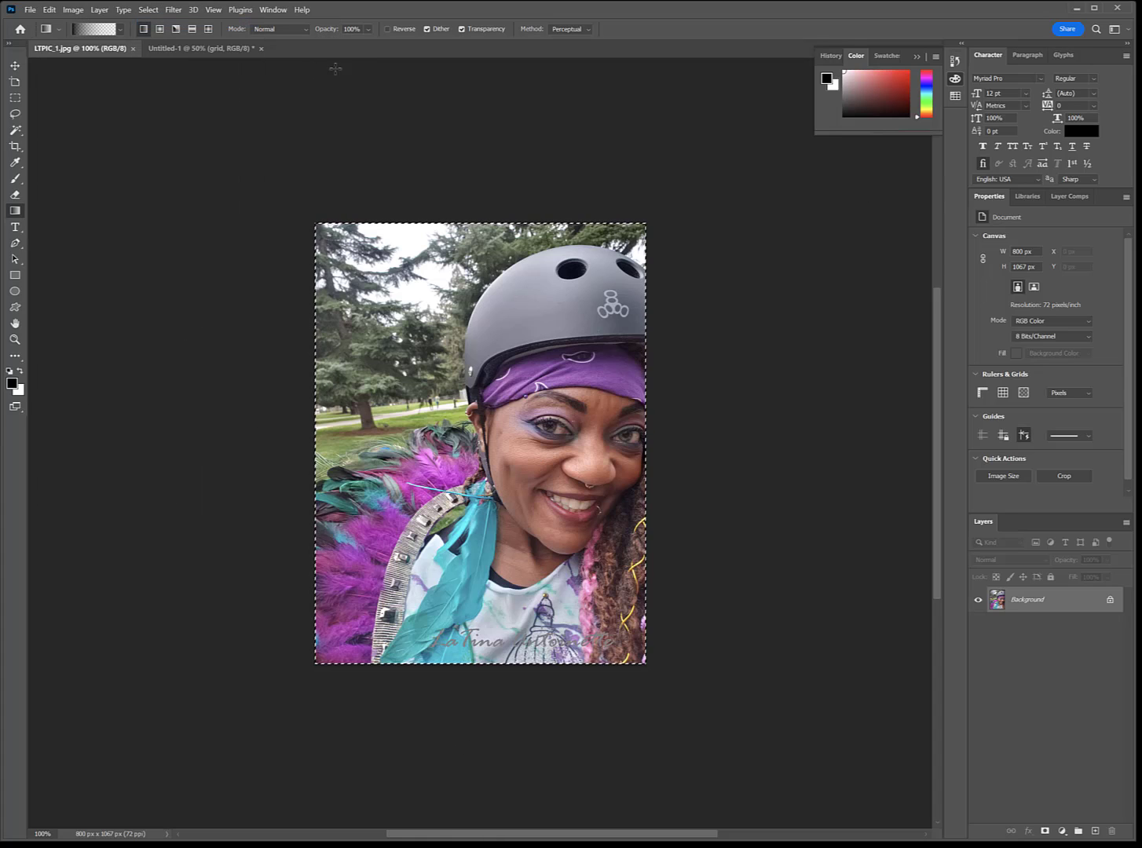
click(48, 10)
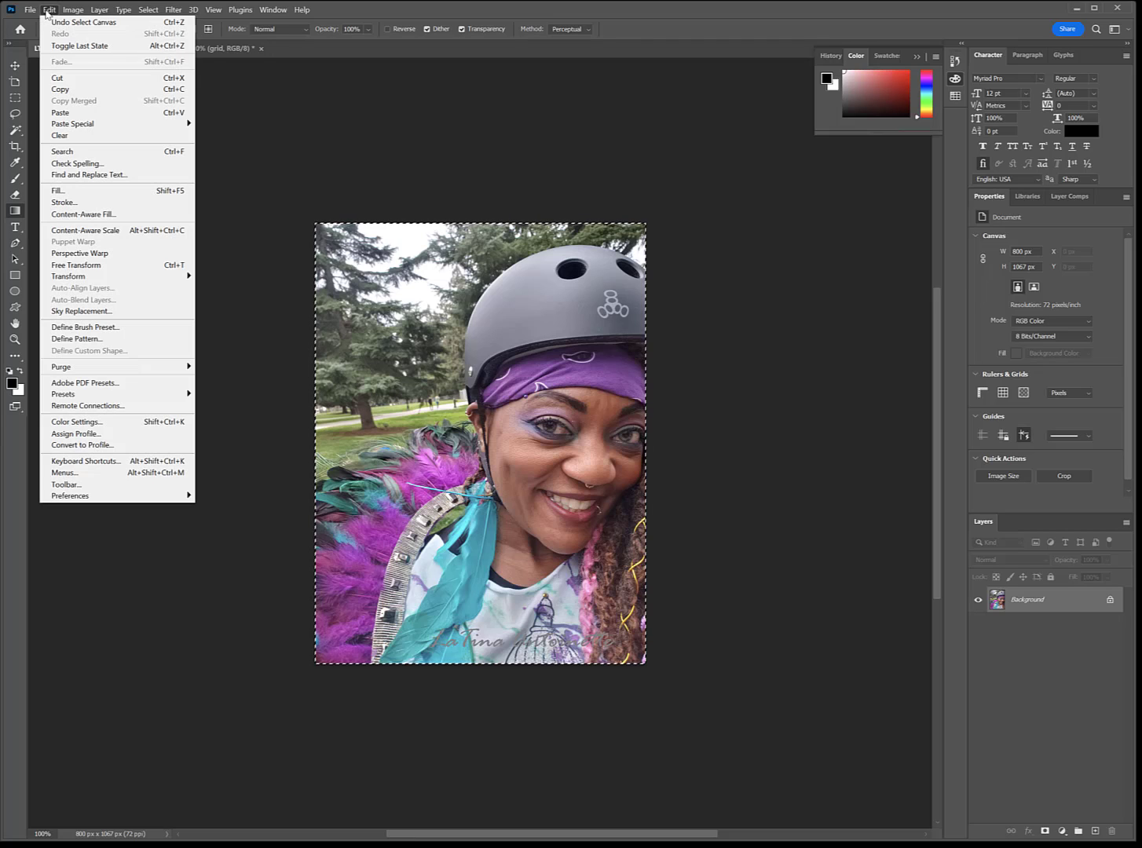
click(53, 78)
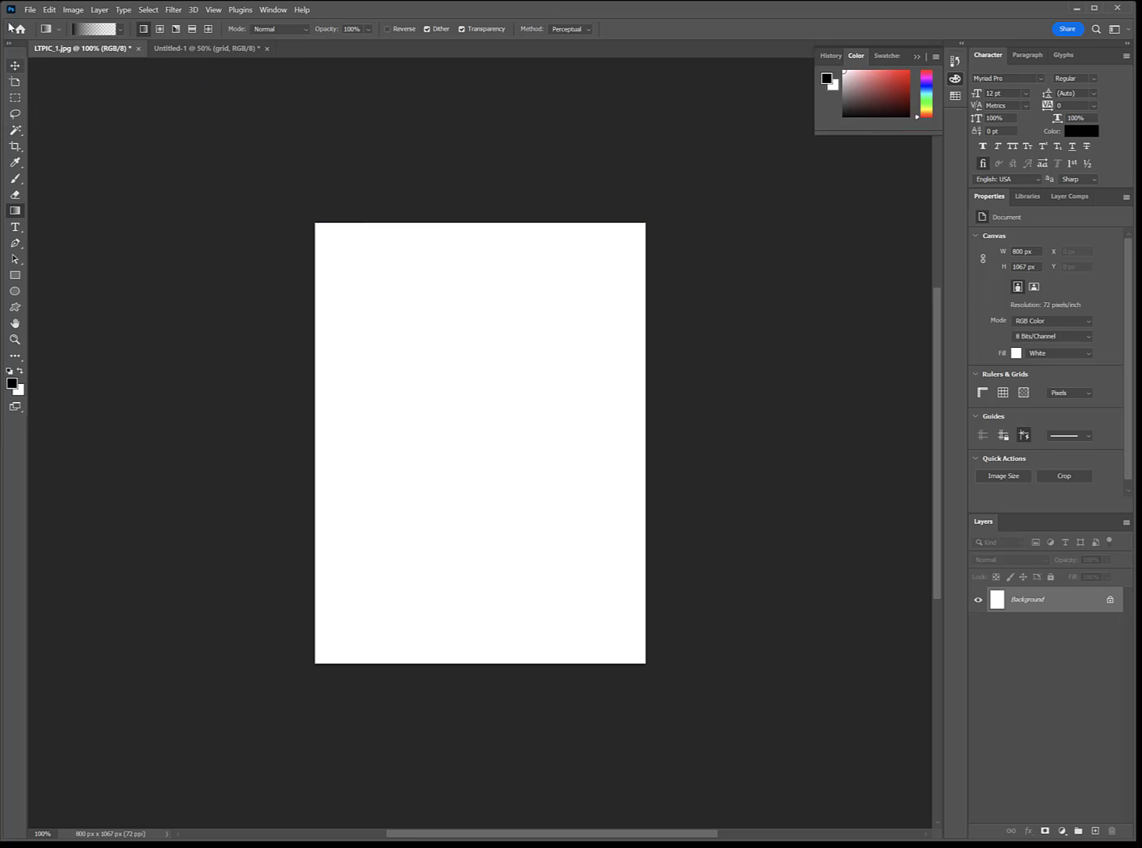
- Paste the cut photo into the Untitled-1 document as a new layer
click(208, 49)
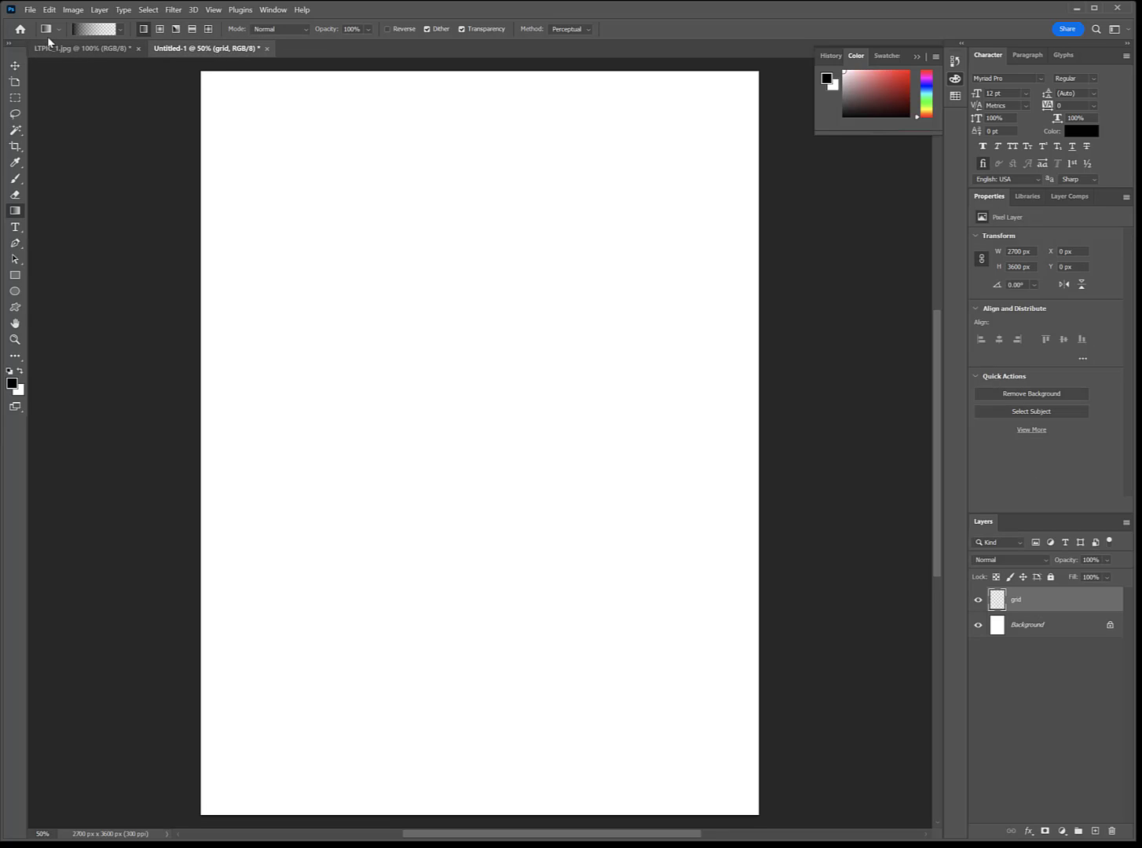
click(49, 10)
click(53, 114)
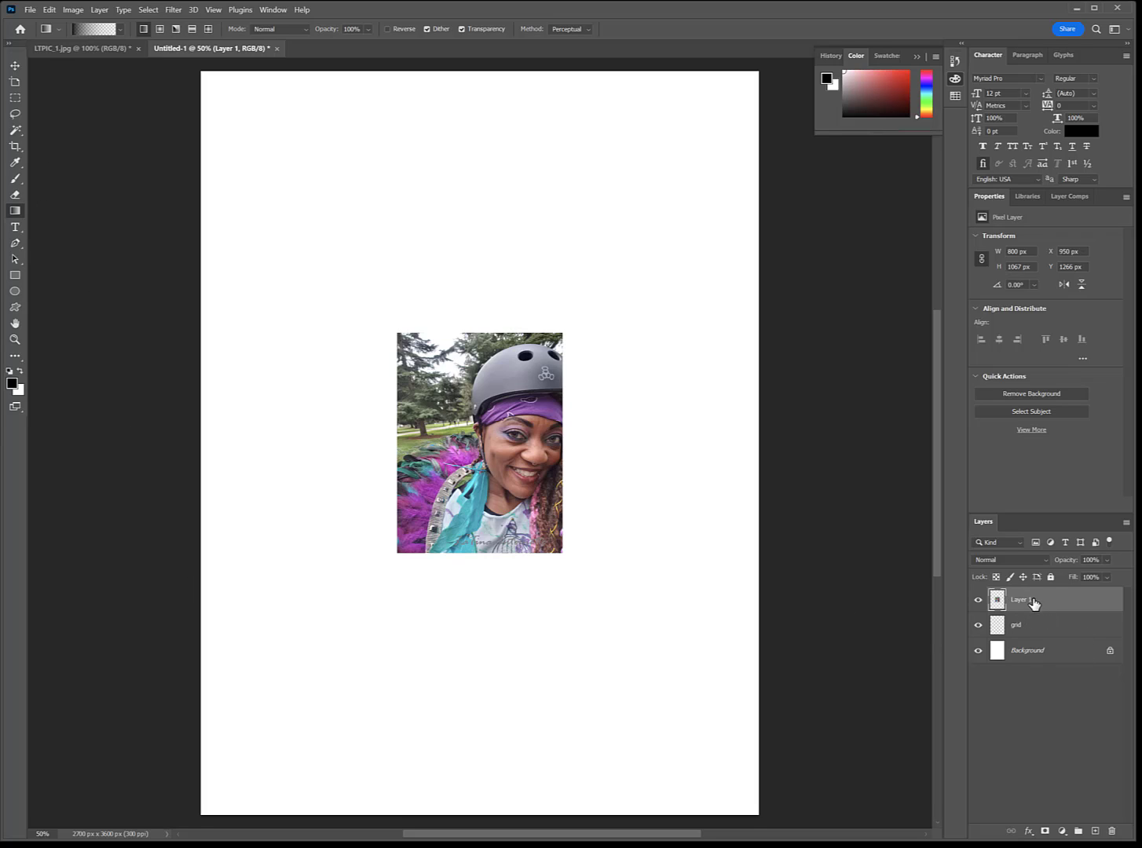
- Rename the pasted photo layer to model and move it below the grid layer
double_click(1025, 599)
text(model)
key(Return)
click(1000, 699)
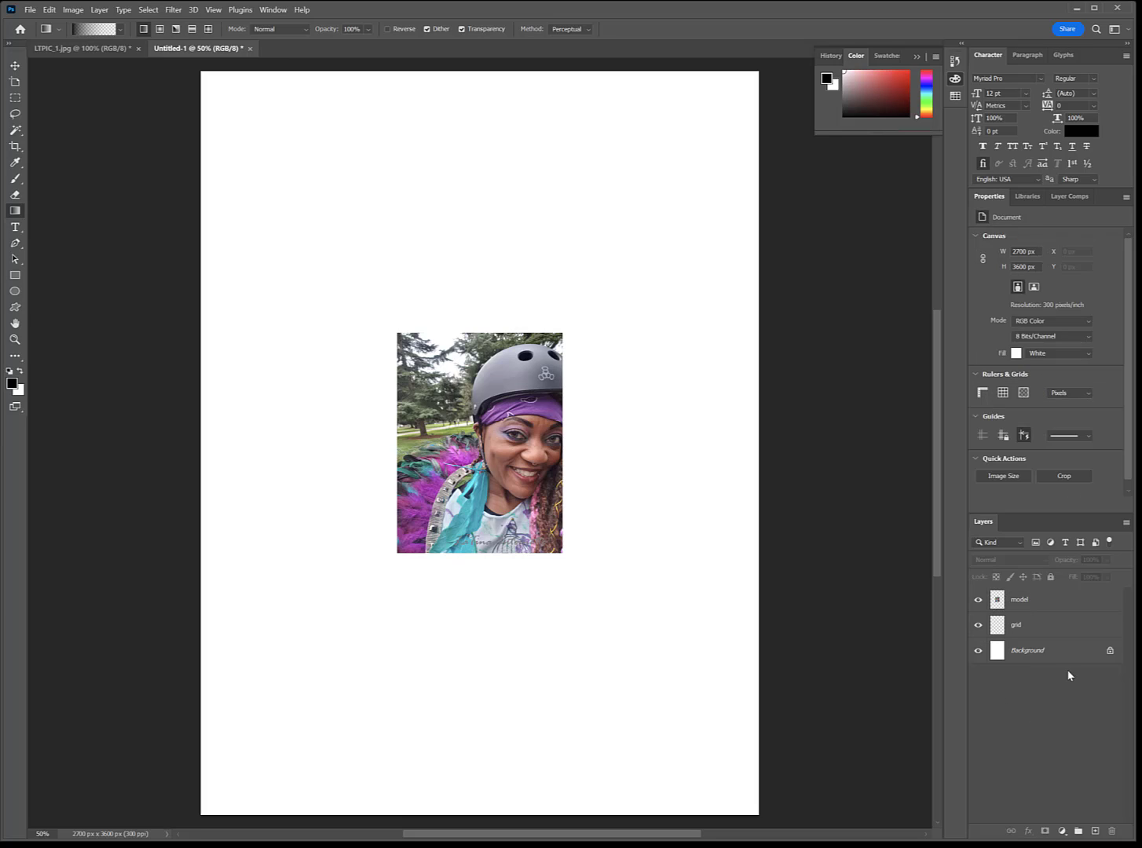
click(1047, 600)
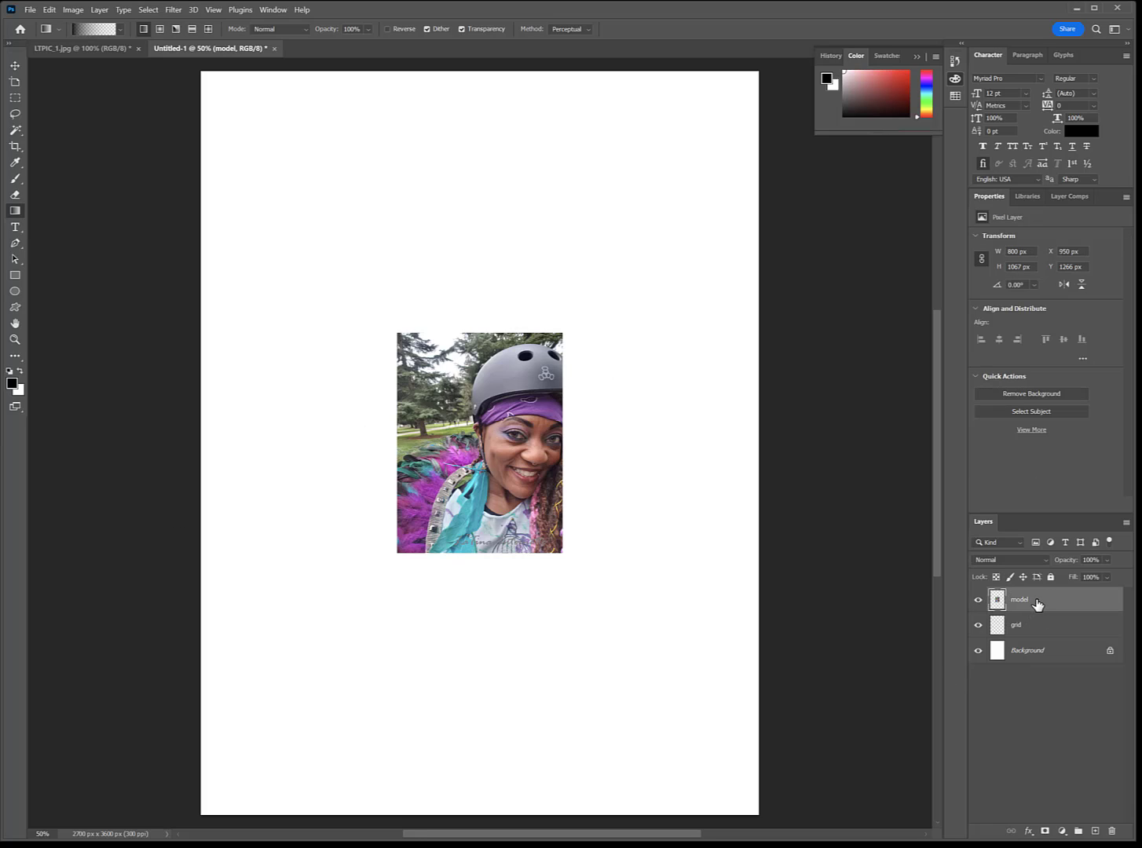
drag(1038, 602, 1038, 630)
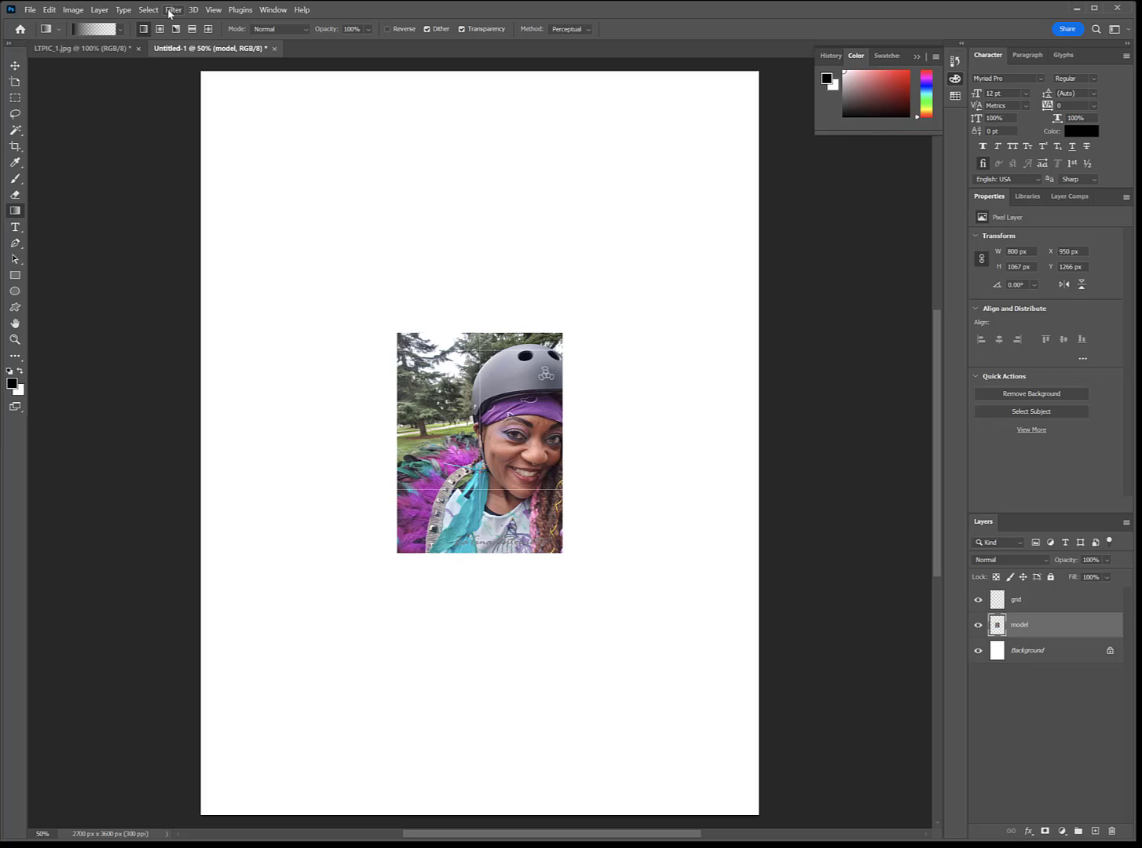
- Free-transform the model photo, placing it at the page's upper-left corner and scaling it proportionally to about 264%
click(49, 10)
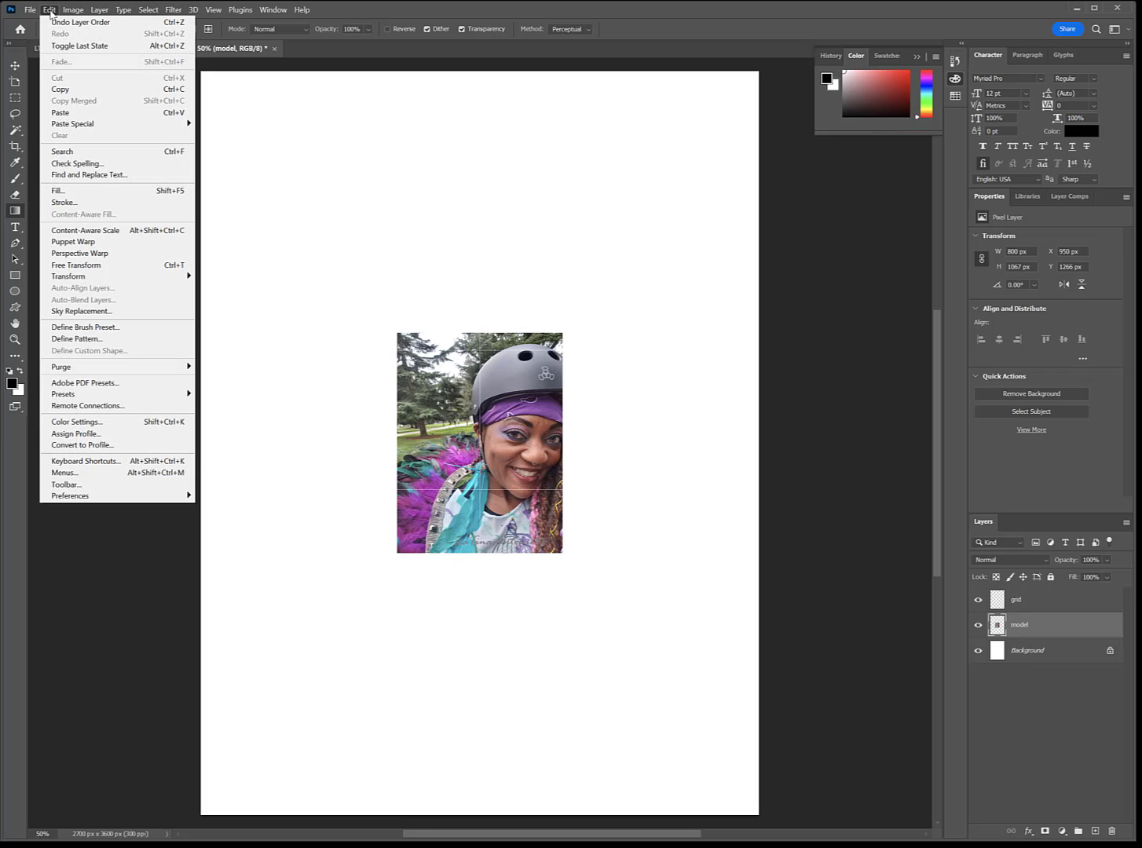
click(78, 269)
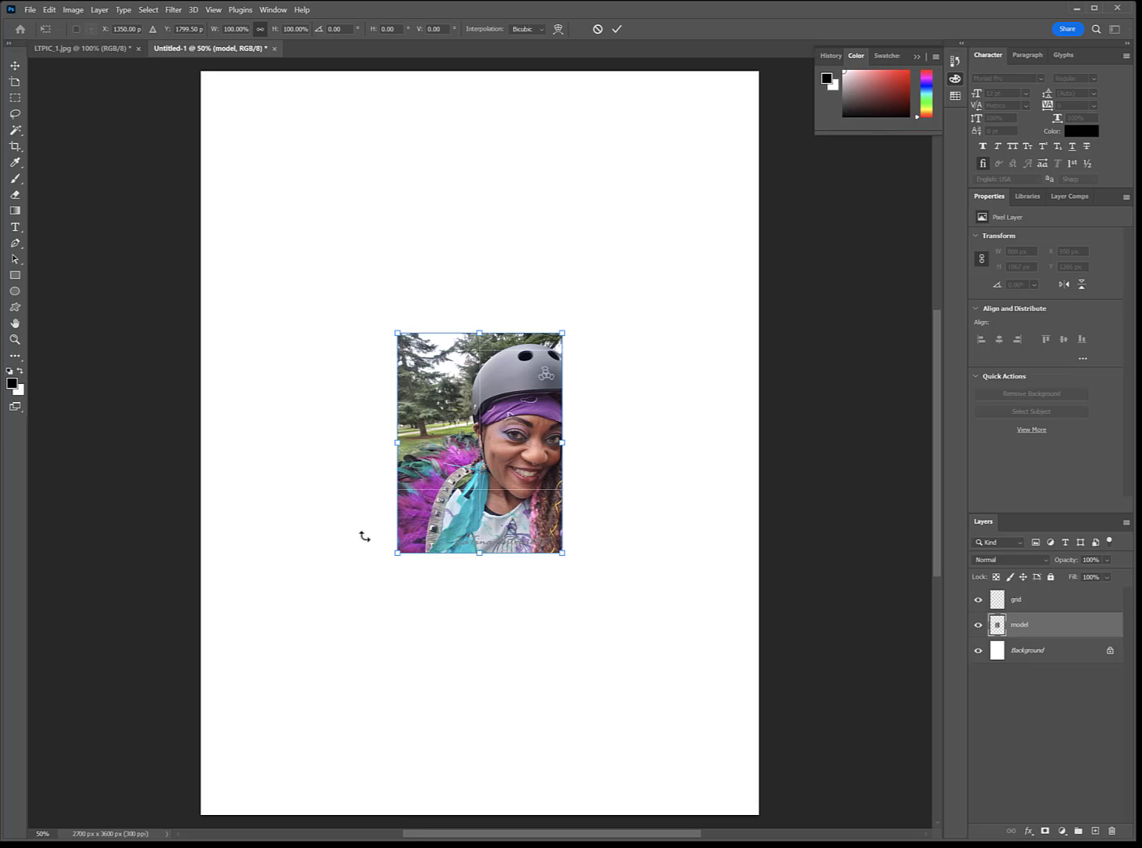
drag(469, 433, 277, 199)
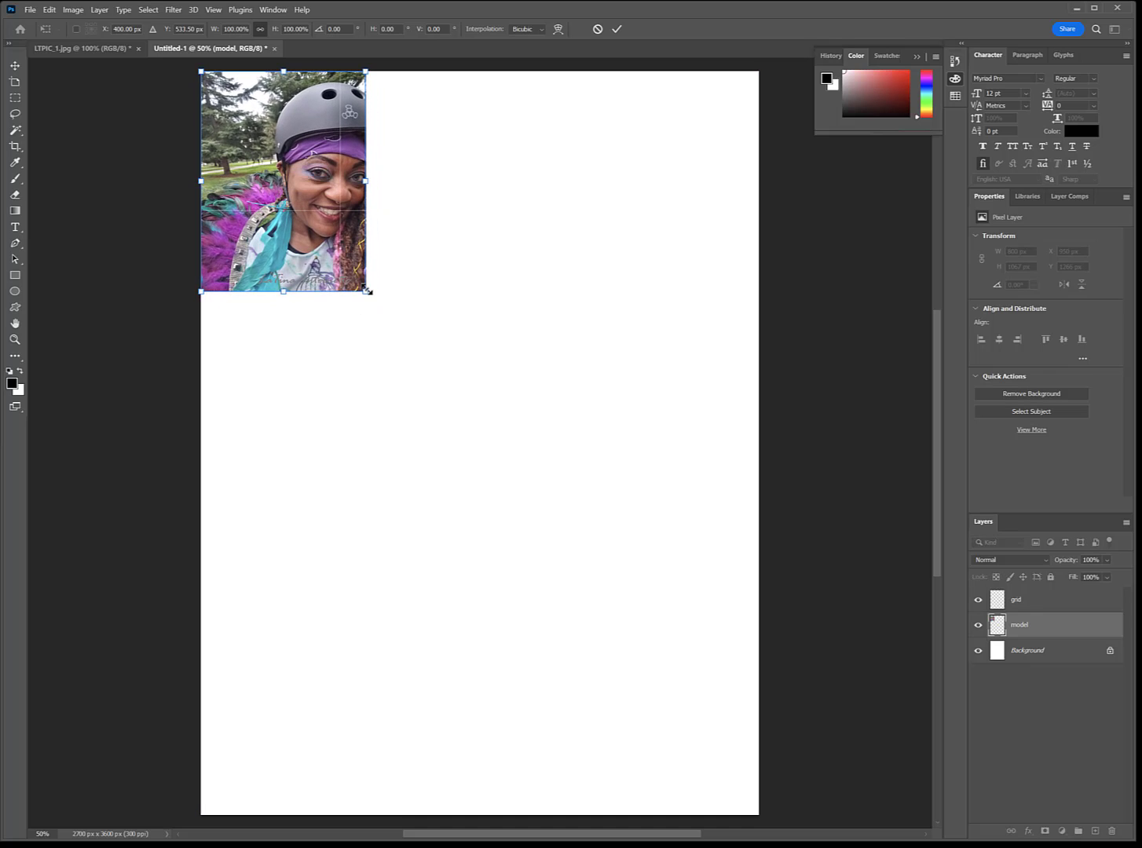
drag(367, 290, 673, 625)
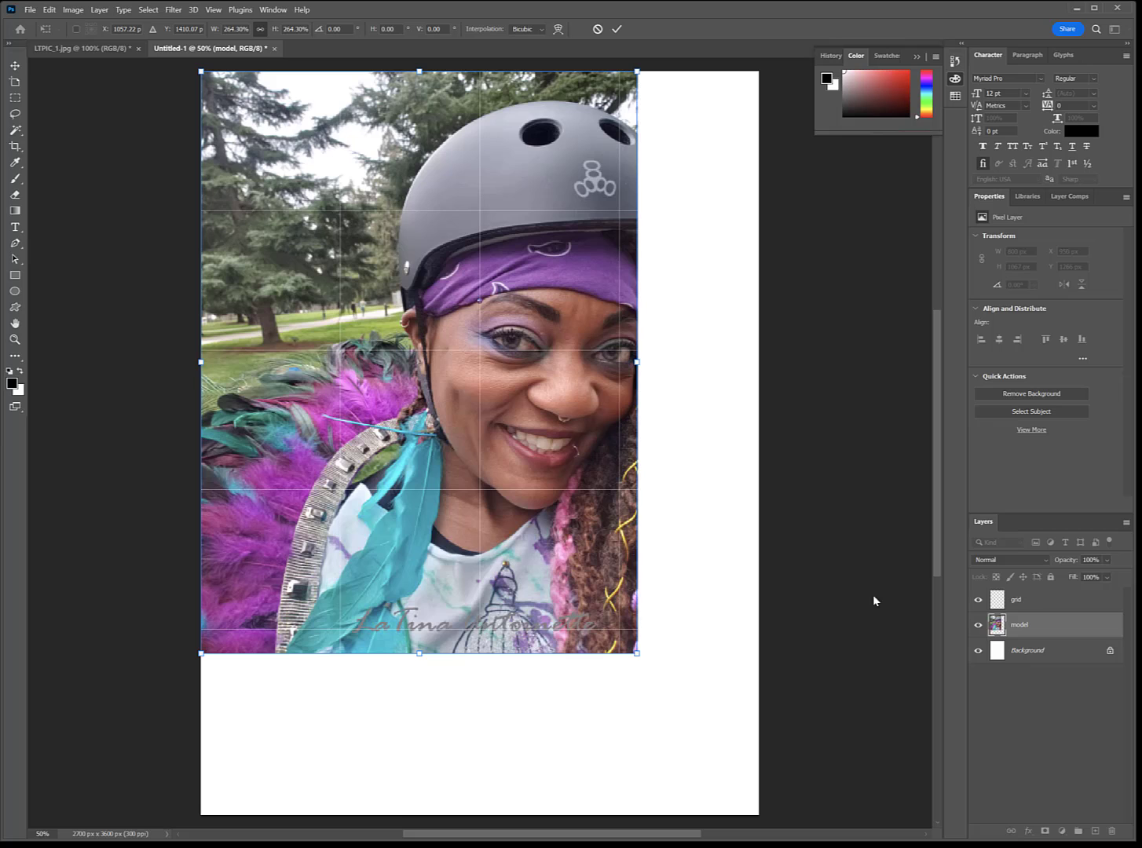
- Scale the model photo to about 342% and reposition it to span the full page width, with its right edge on the page edge
scroll(890, 583, up, 2)
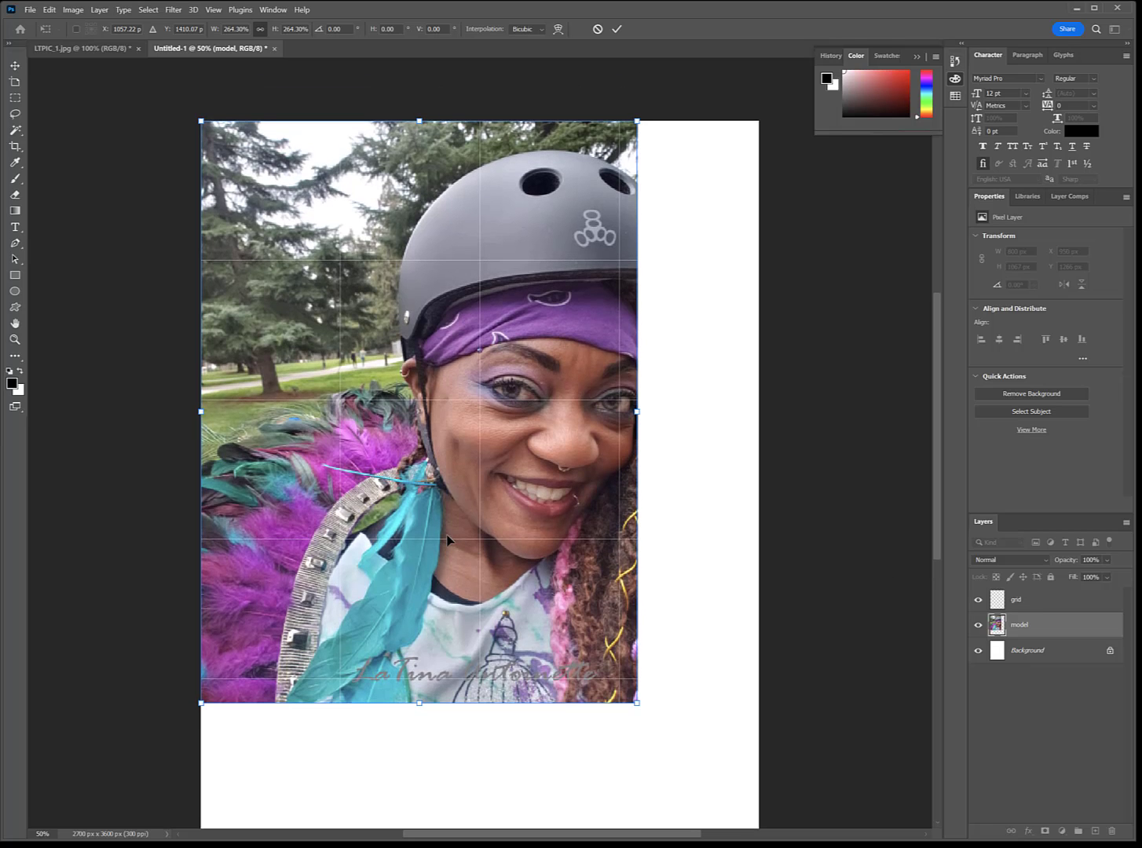
drag(417, 506, 298, 438)
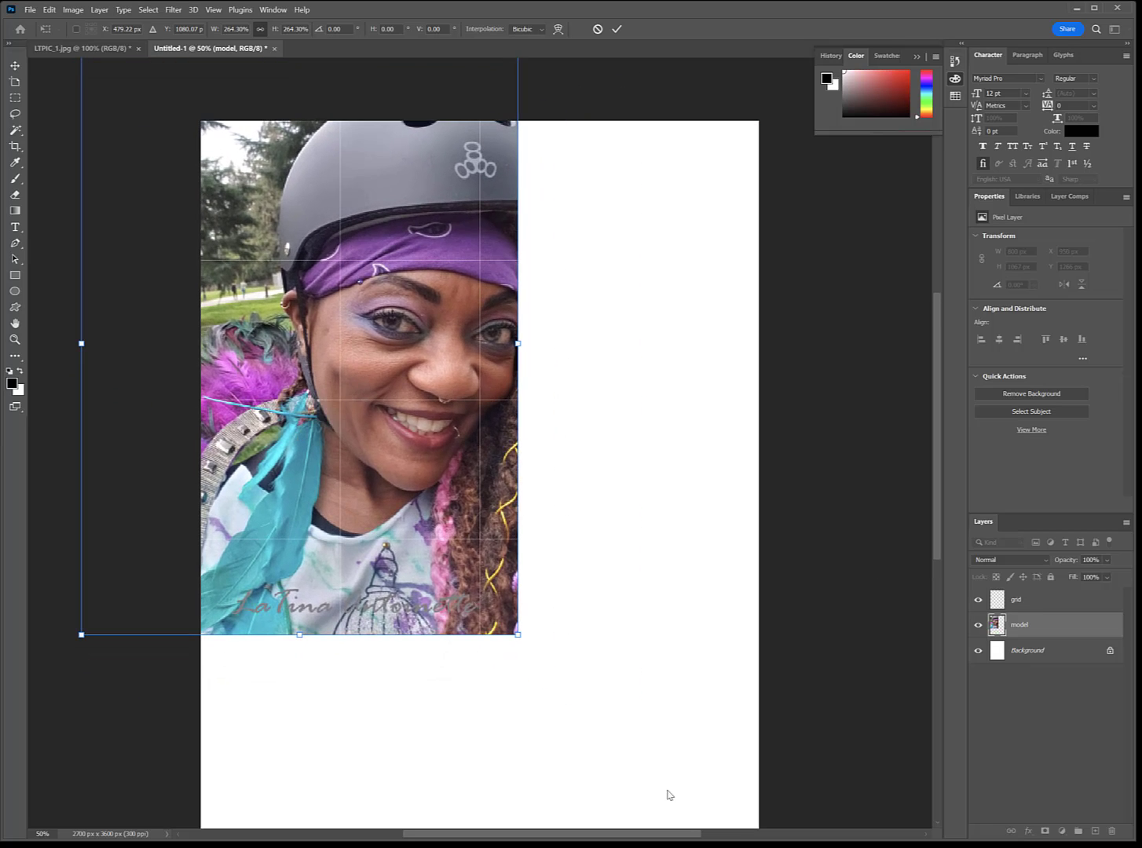
drag(522, 636, 700, 731)
drag(383, 599, 451, 540)
drag(699, 727, 718, 749)
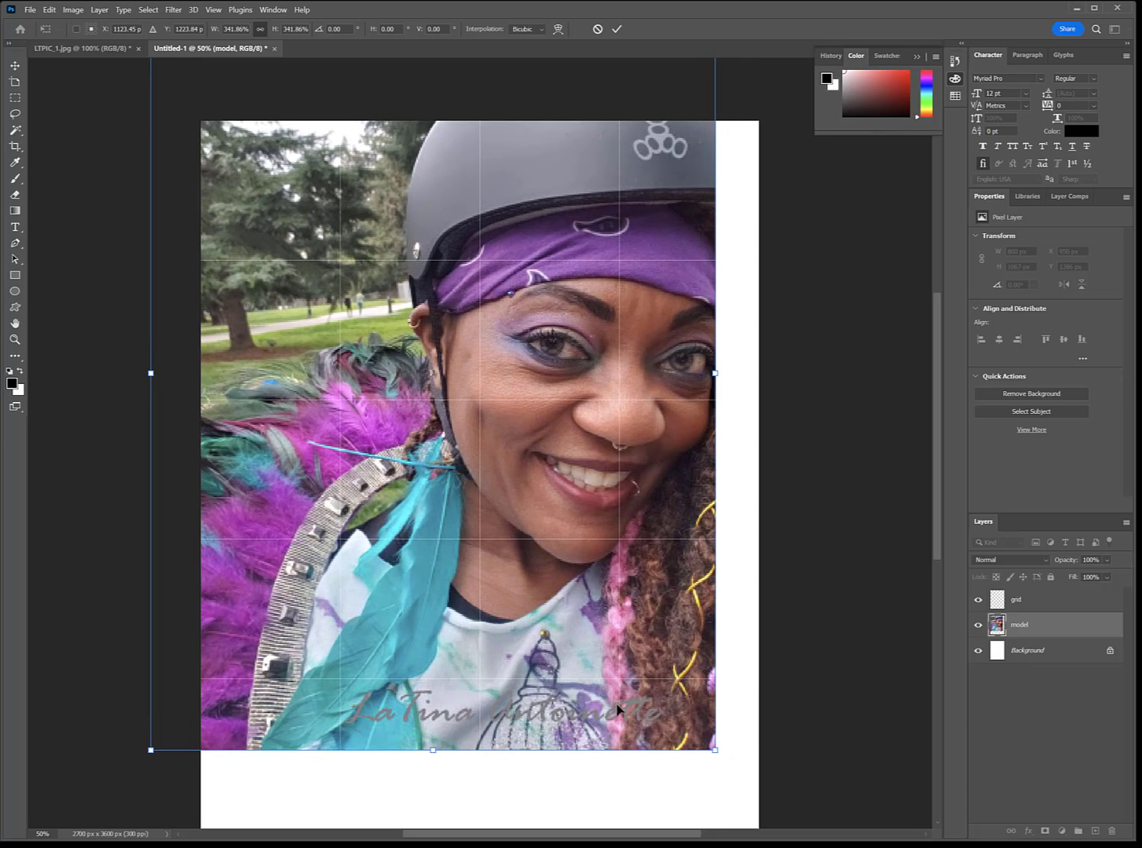
mouse_move(531, 643)
mouse_down()
mouse_move(536, 633)
mouse_move(539, 662)
mouse_up()
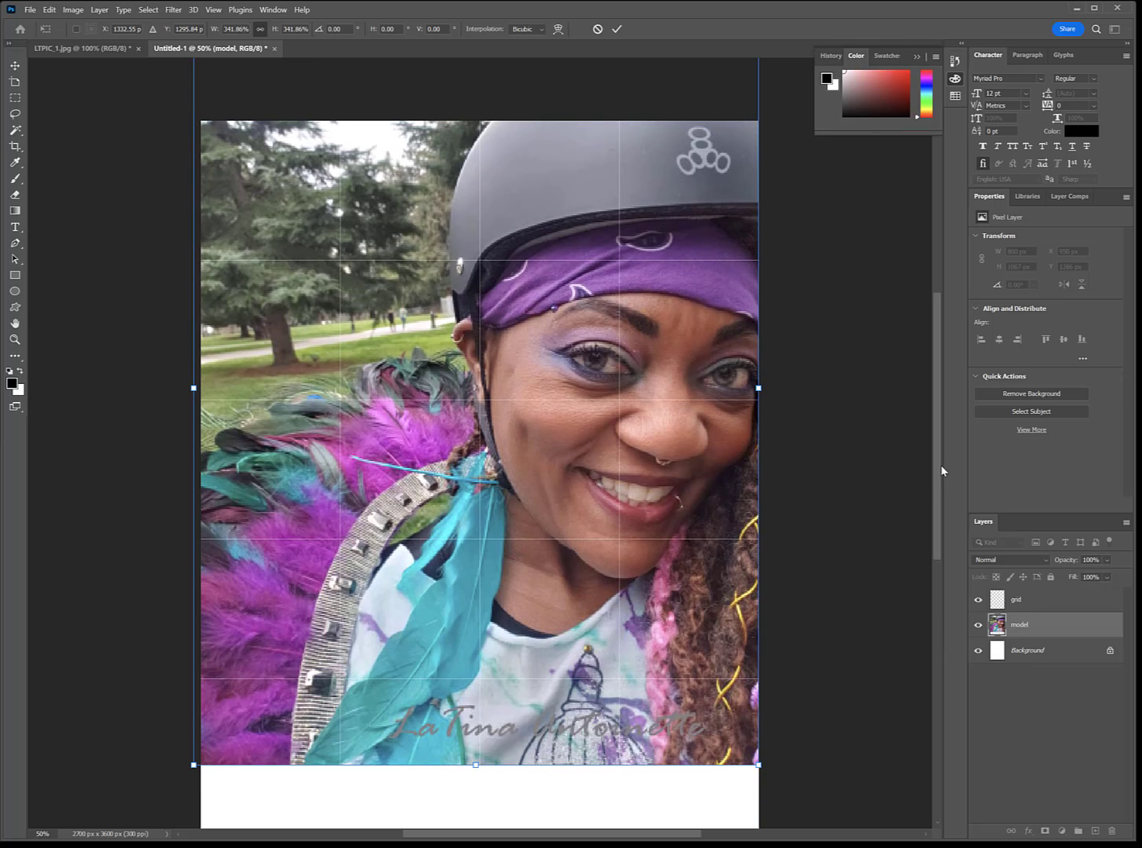
- Shift the model photo up about 118 px, leaving a blank strip at the page bottom, and apply the transform
drag(937, 473, 935, 516)
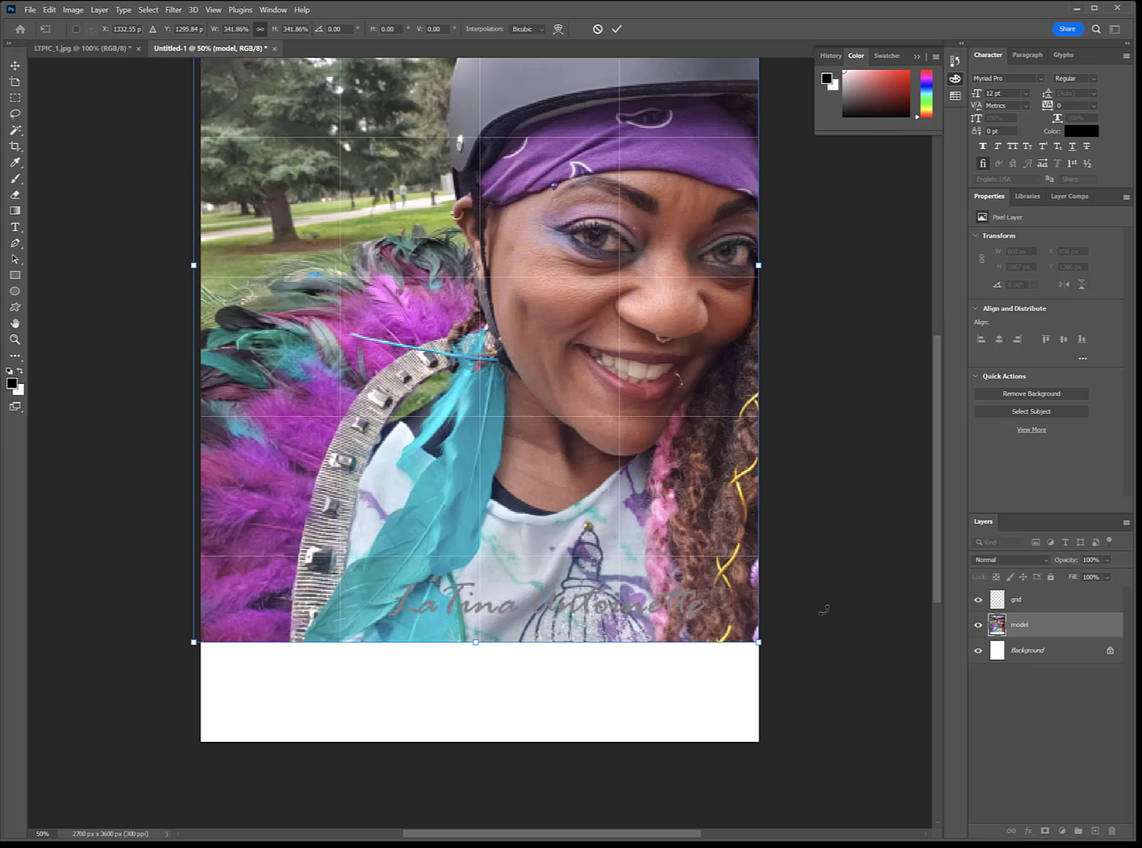
scroll(824, 553, up, 1)
scroll(824, 550, up, 4)
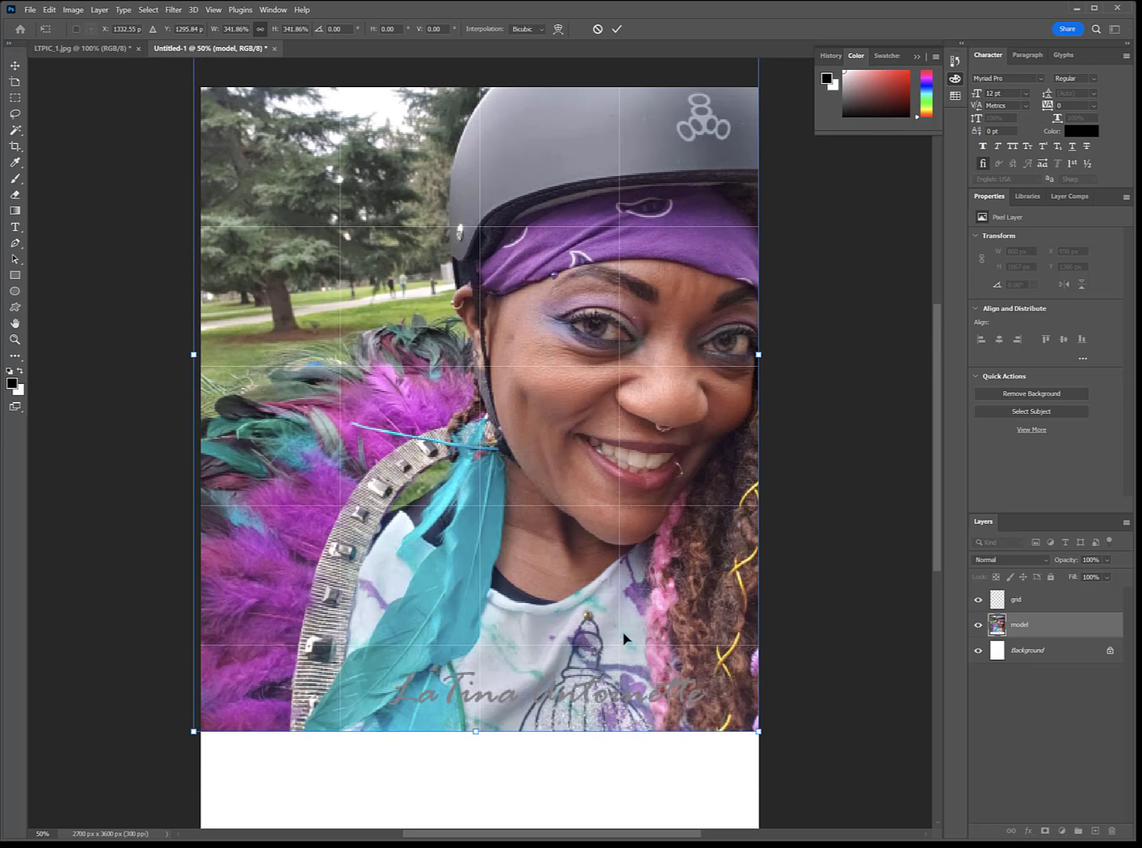
mouse_move(472, 624)
mouse_down()
mouse_move(474, 587)
mouse_move(472, 602)
mouse_up()
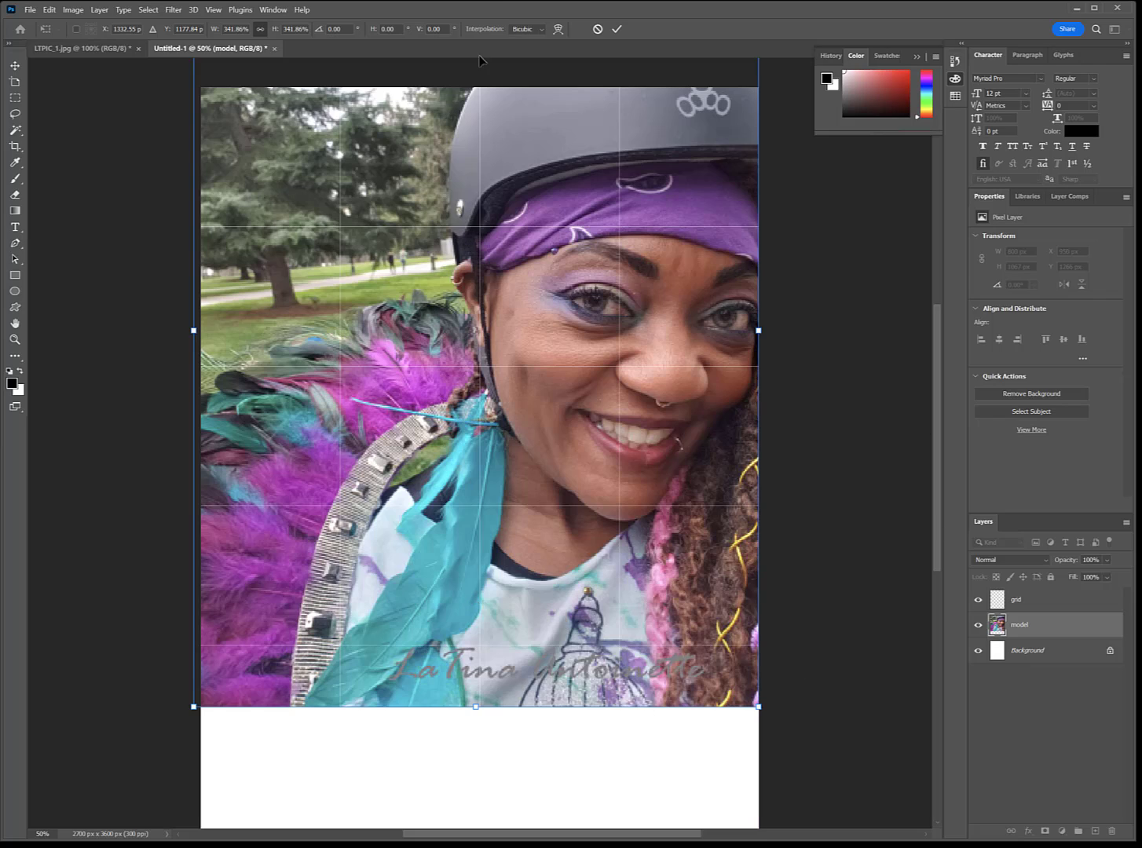
click(617, 30)
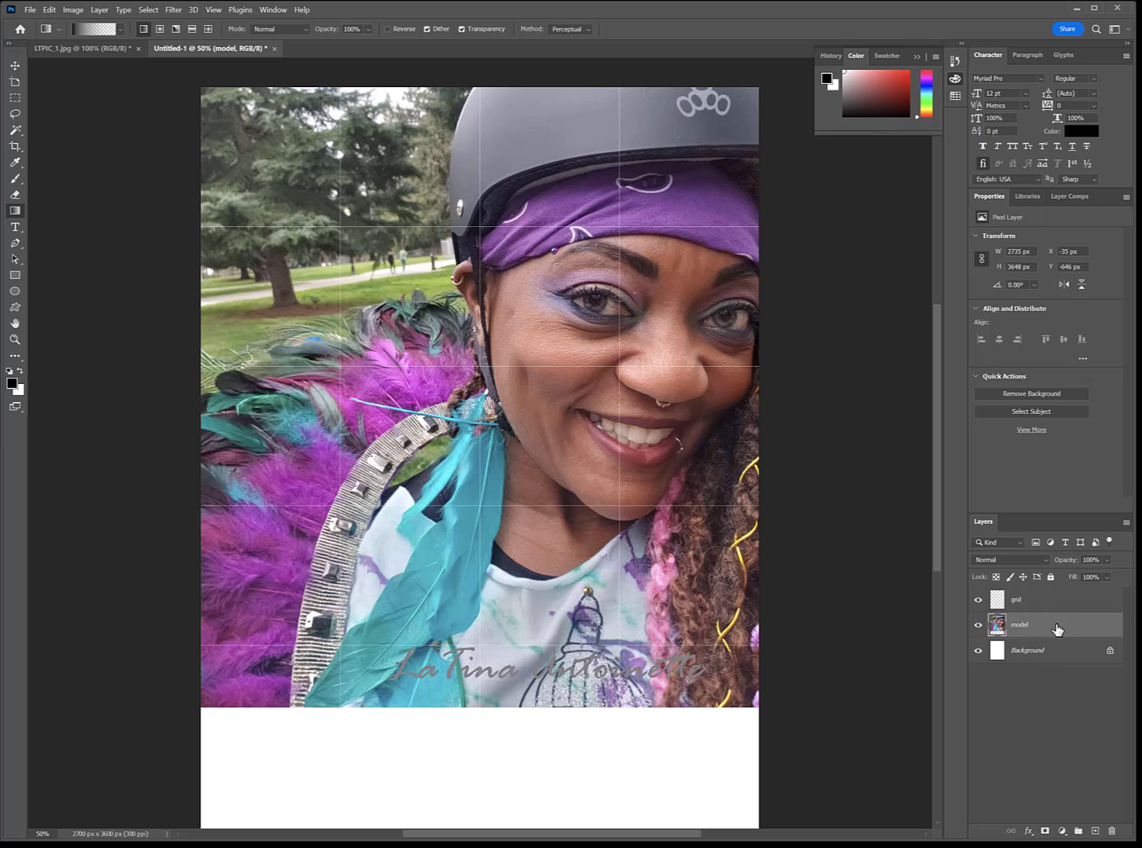
- Add a layer mask to the model layer and set the Gradient tool to a linear foreground-to-transparent gradient from the Basics presets
click(1045, 832)
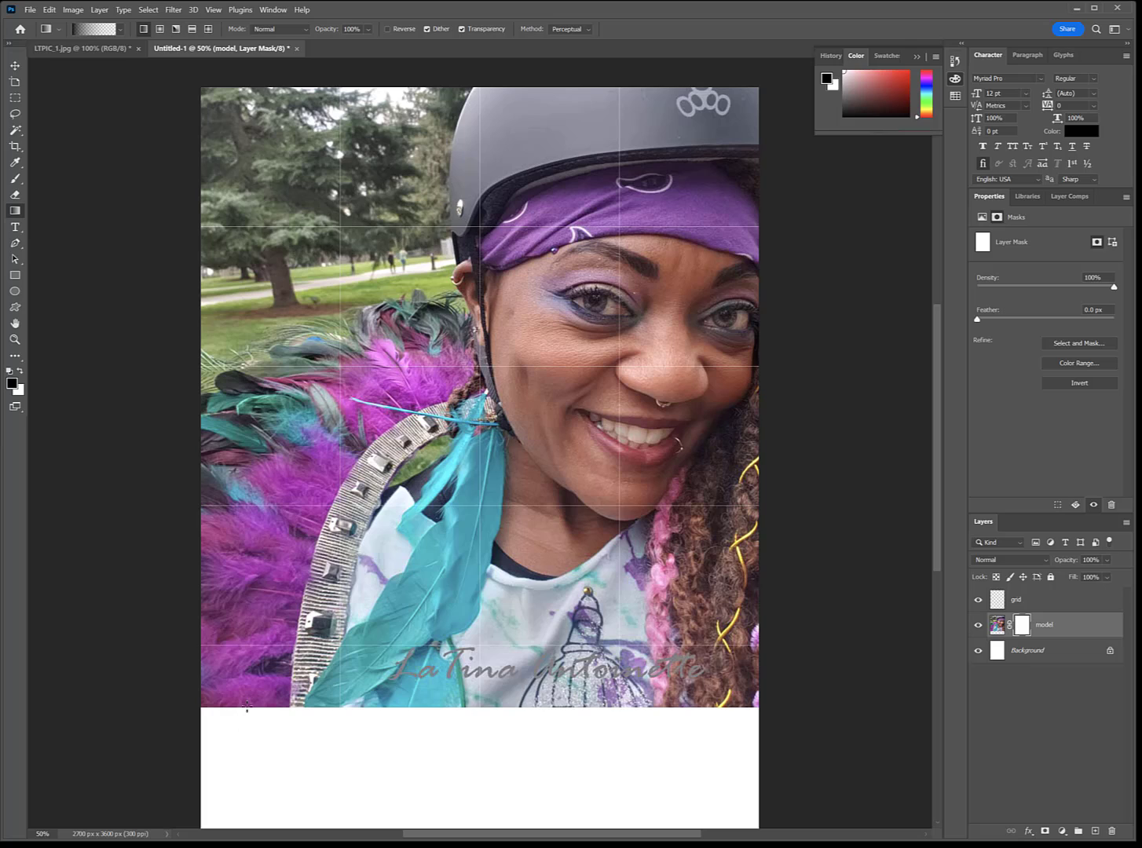
click(121, 30)
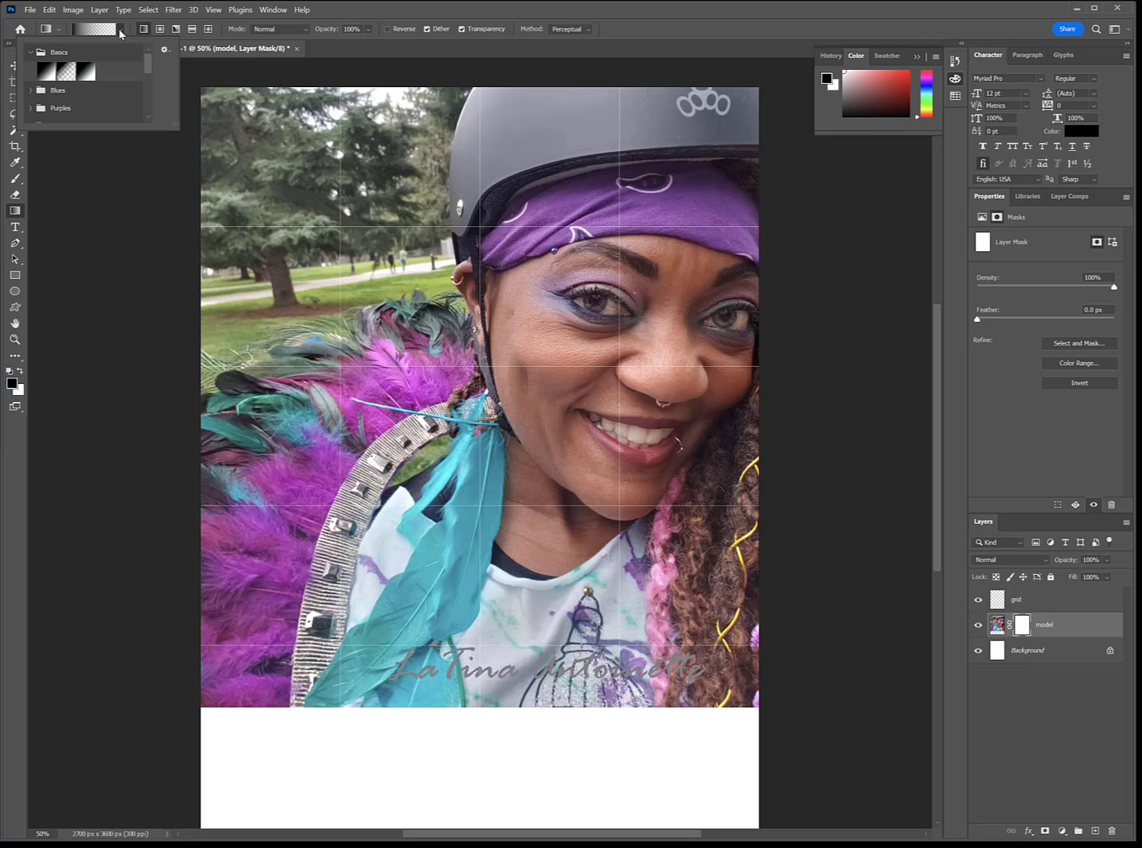
click(65, 73)
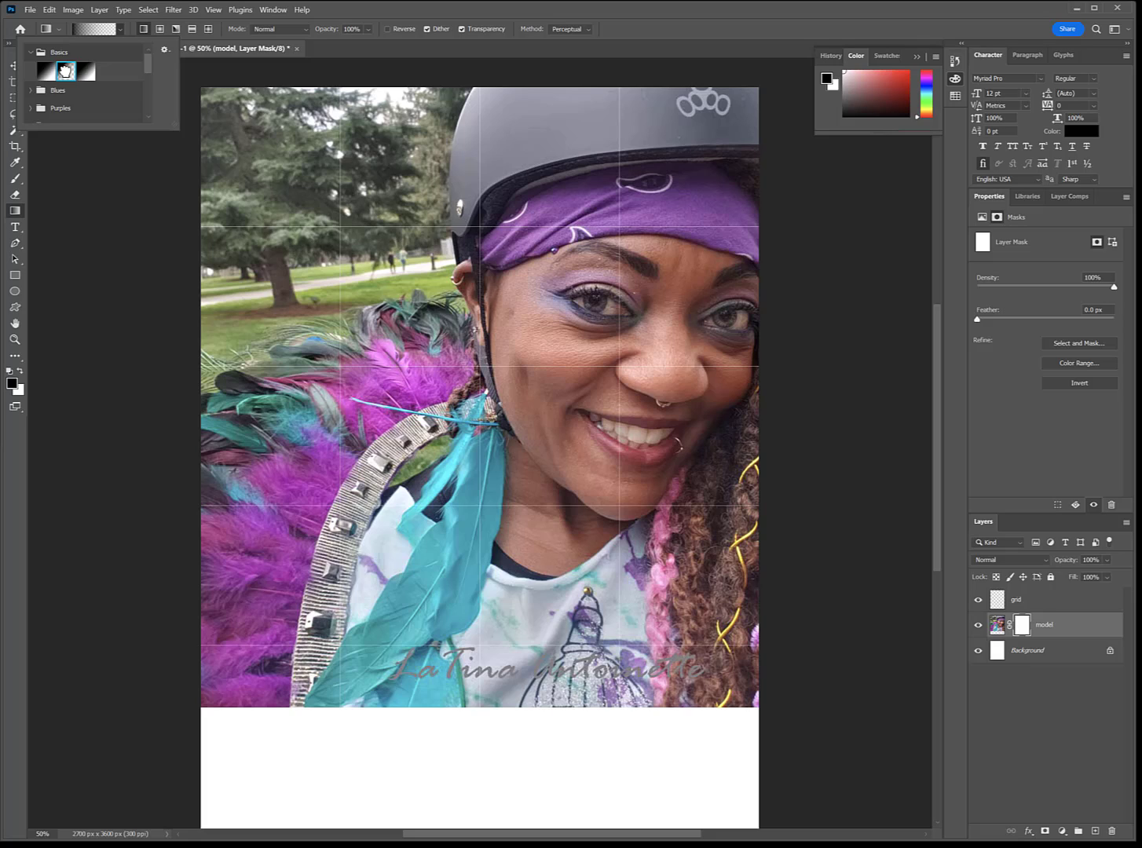
click(145, 31)
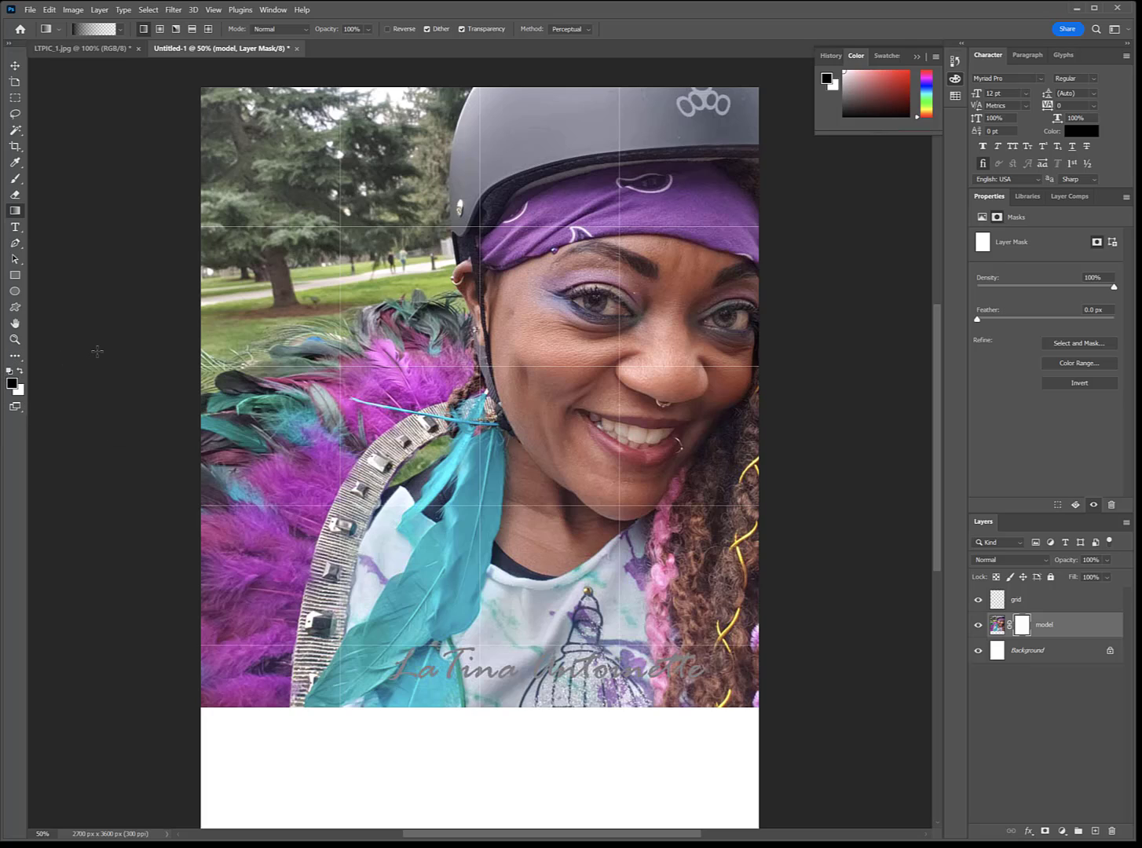
- With black as foreground, draw repeated upward gradients on the model layer's mask to fade the photo's bottom edge into the white page
key(x)
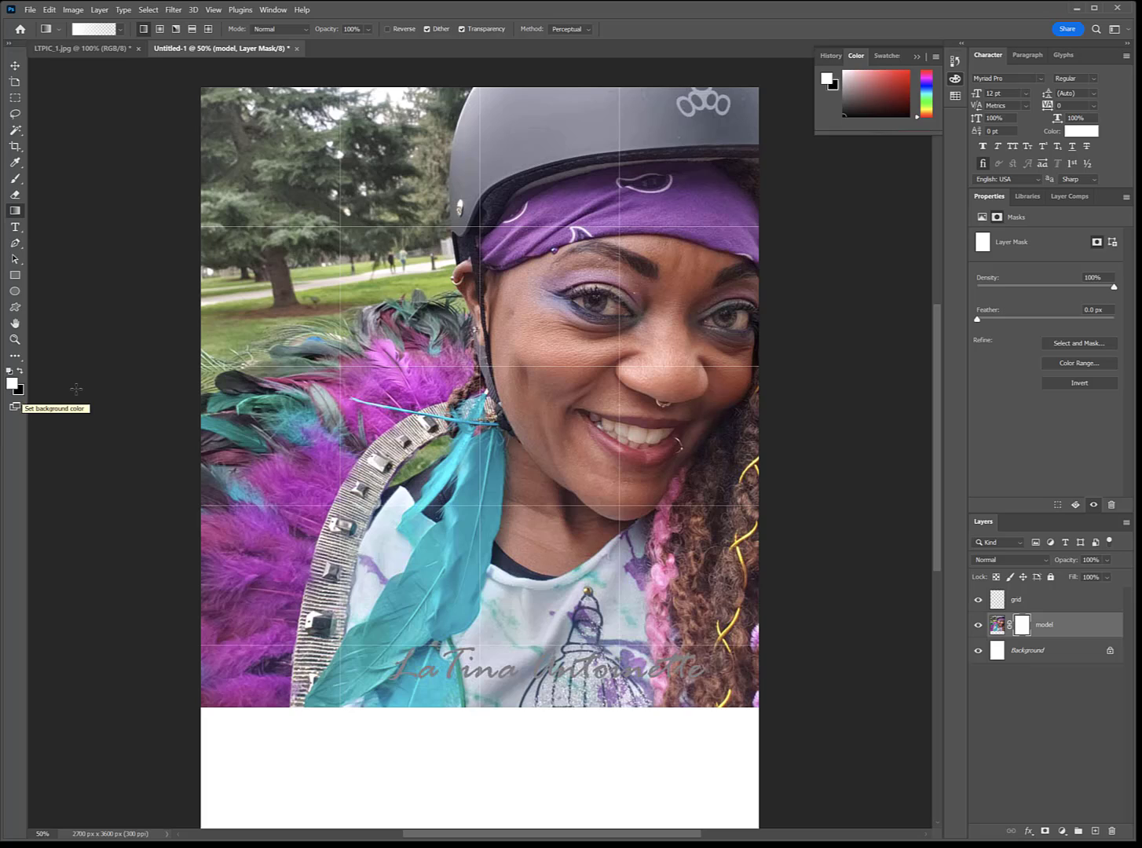
key(x)
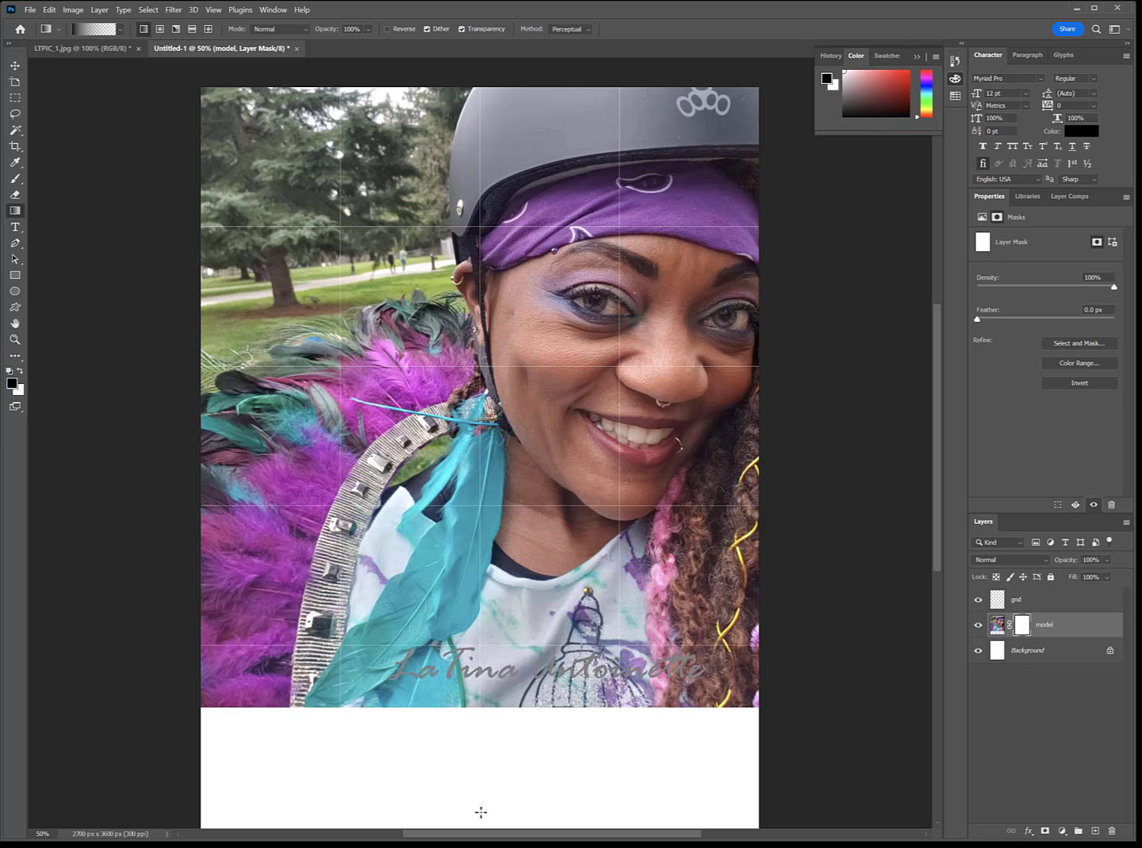
drag(497, 821, 484, 408)
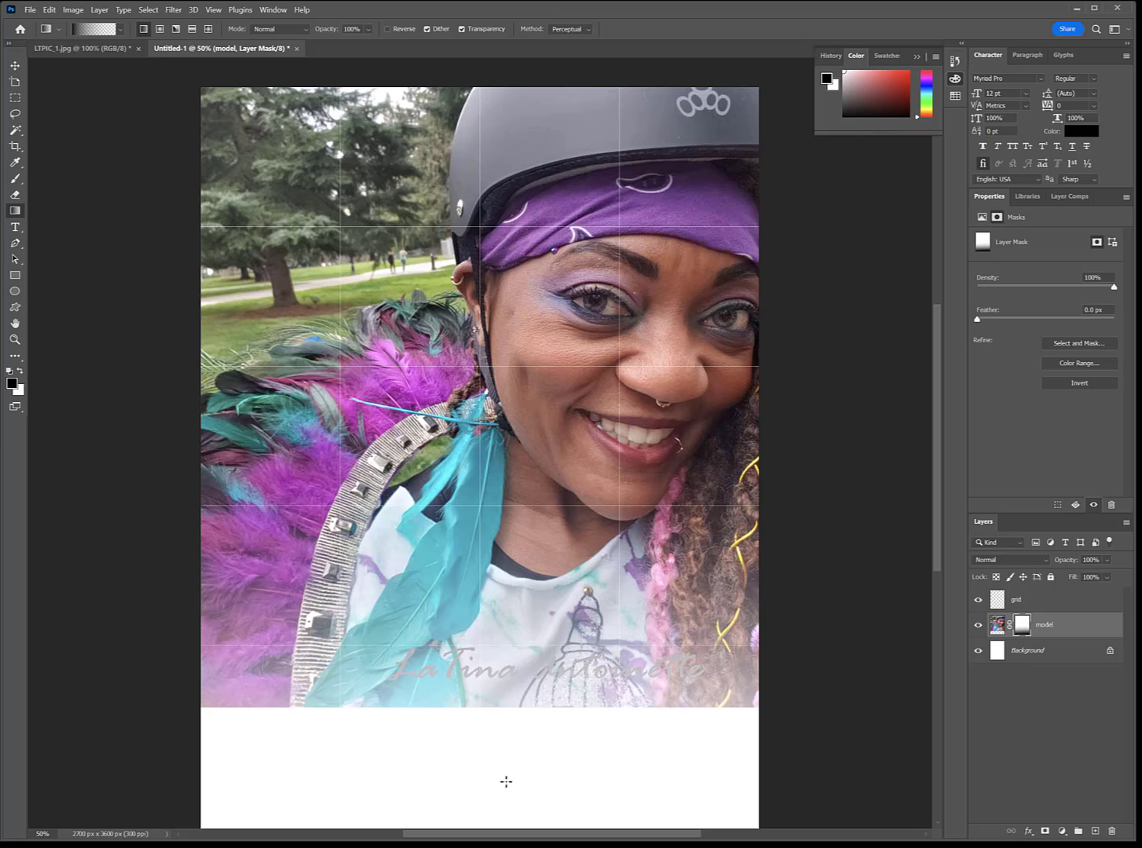
drag(493, 763, 496, 636)
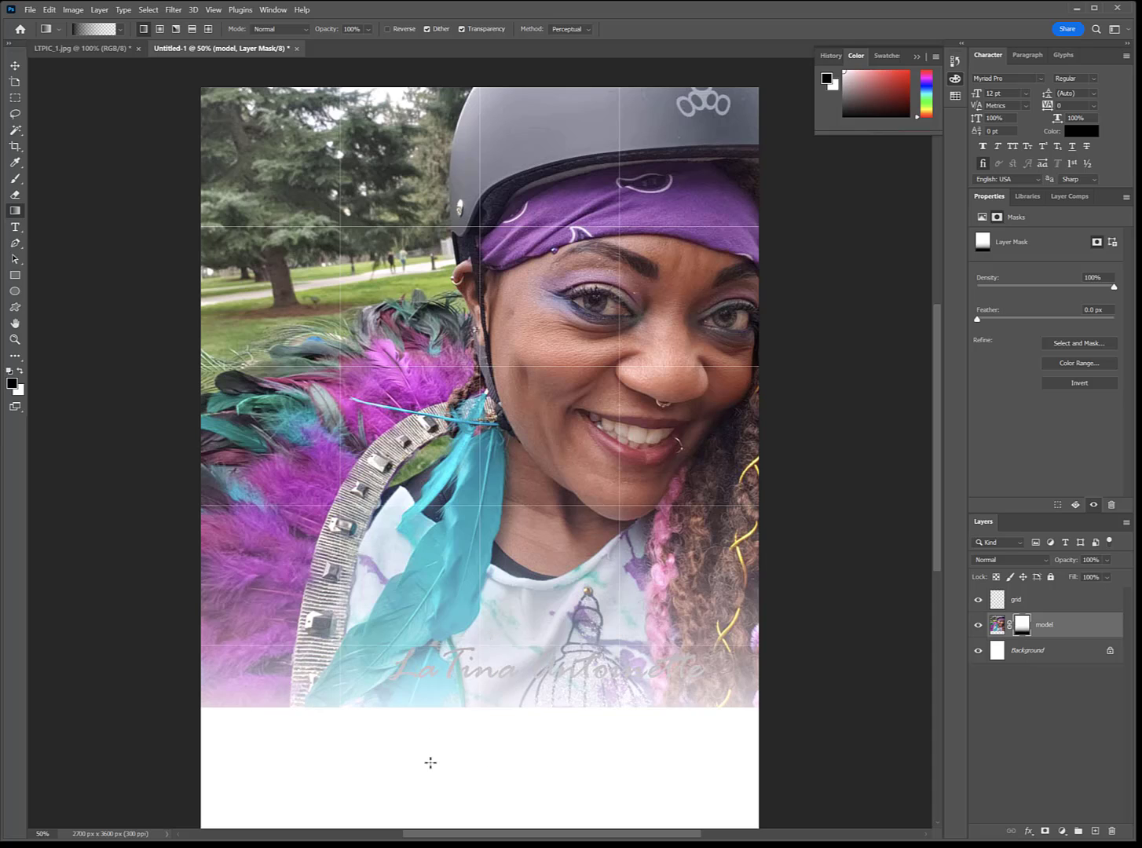
drag(428, 759, 407, 611)
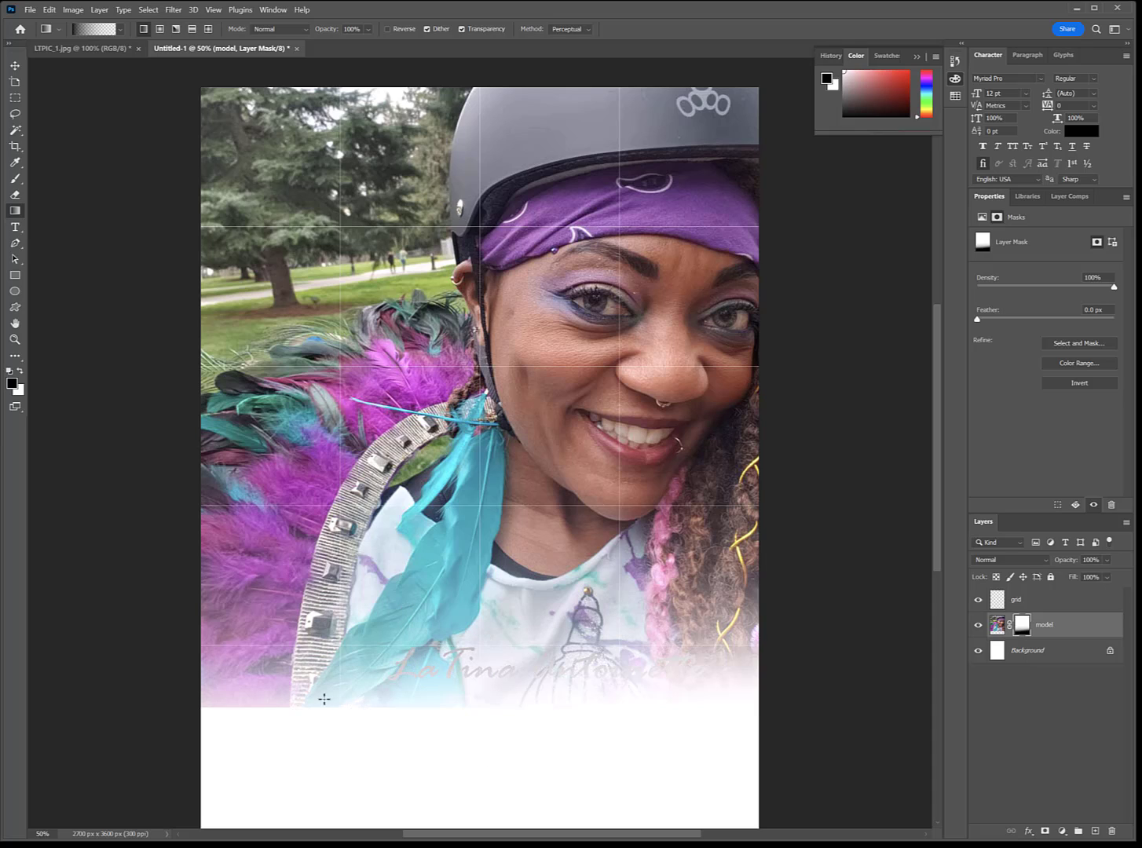
drag(313, 746, 321, 629)
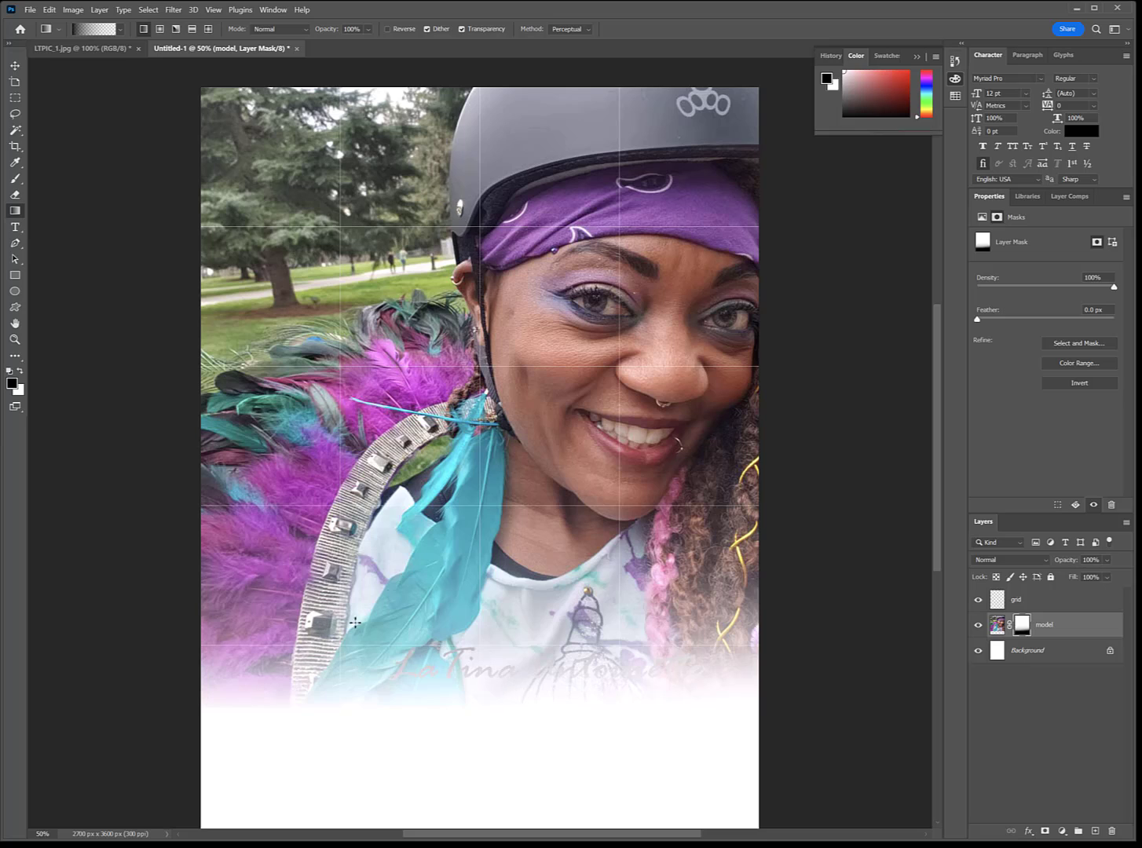
drag(400, 711, 394, 610)
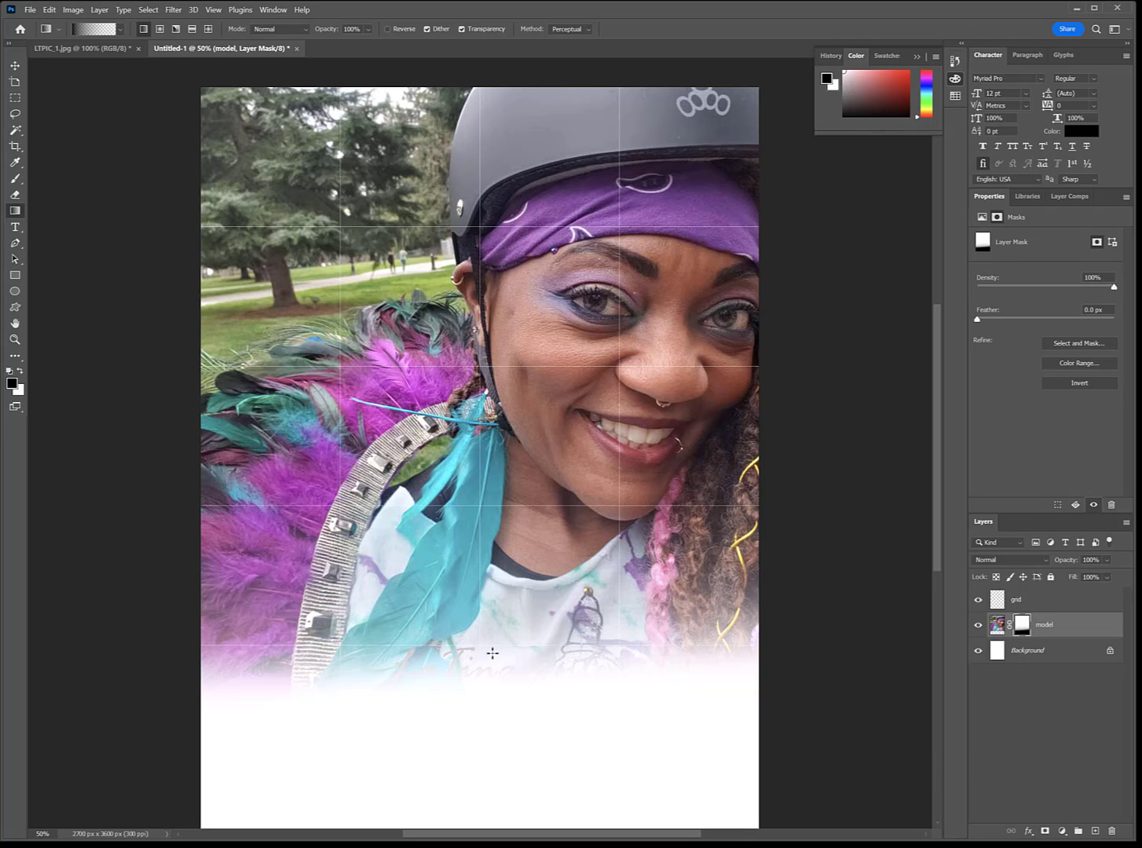
drag(375, 697, 374, 608)
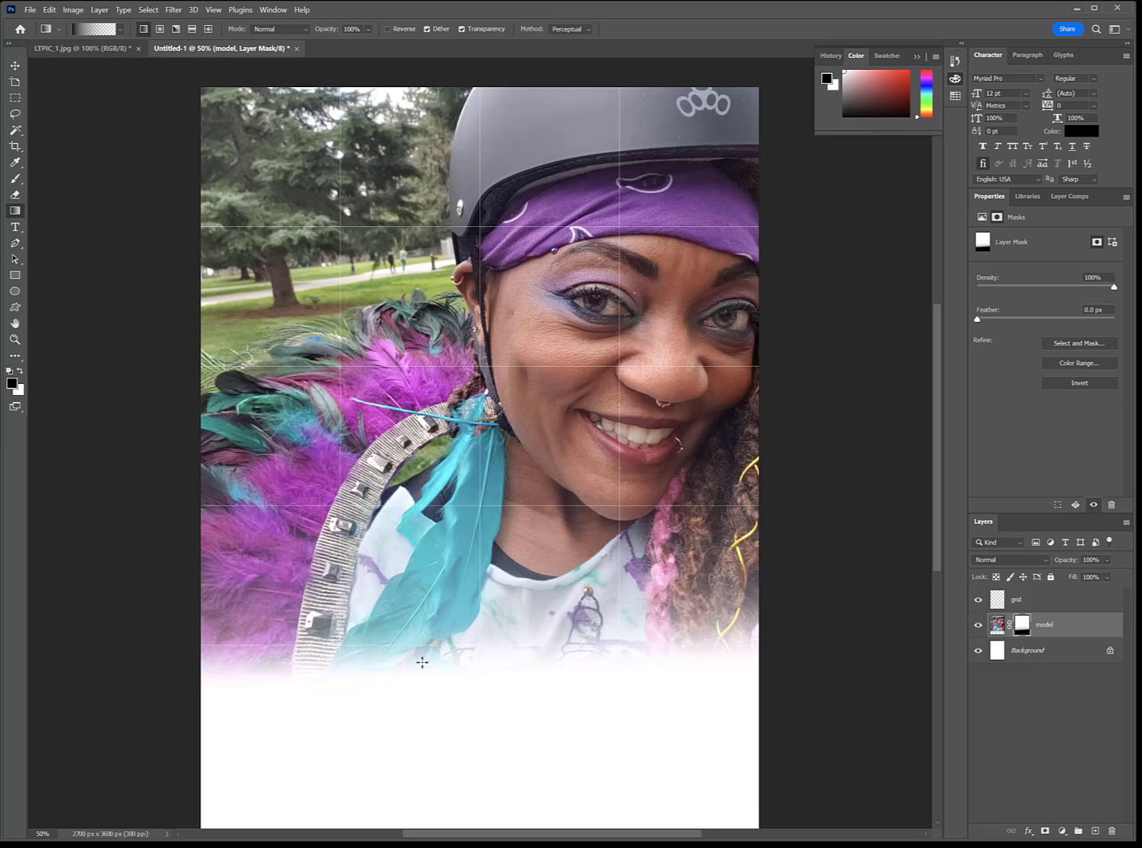
drag(430, 695, 427, 598)
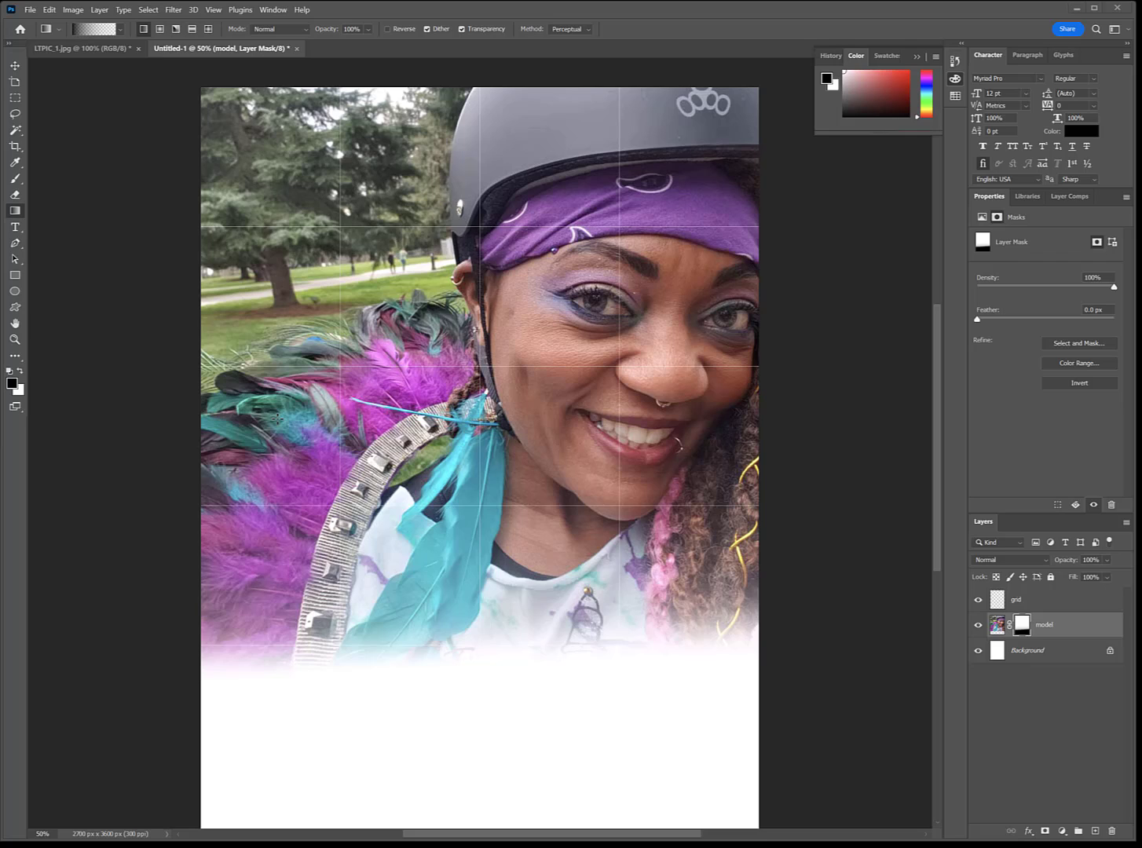
- Add a Stroke layer style to the grid layer: 2 px, positioned outside, Normal blend mode, 100% opacity, near-white fdfcfc
click(1051, 602)
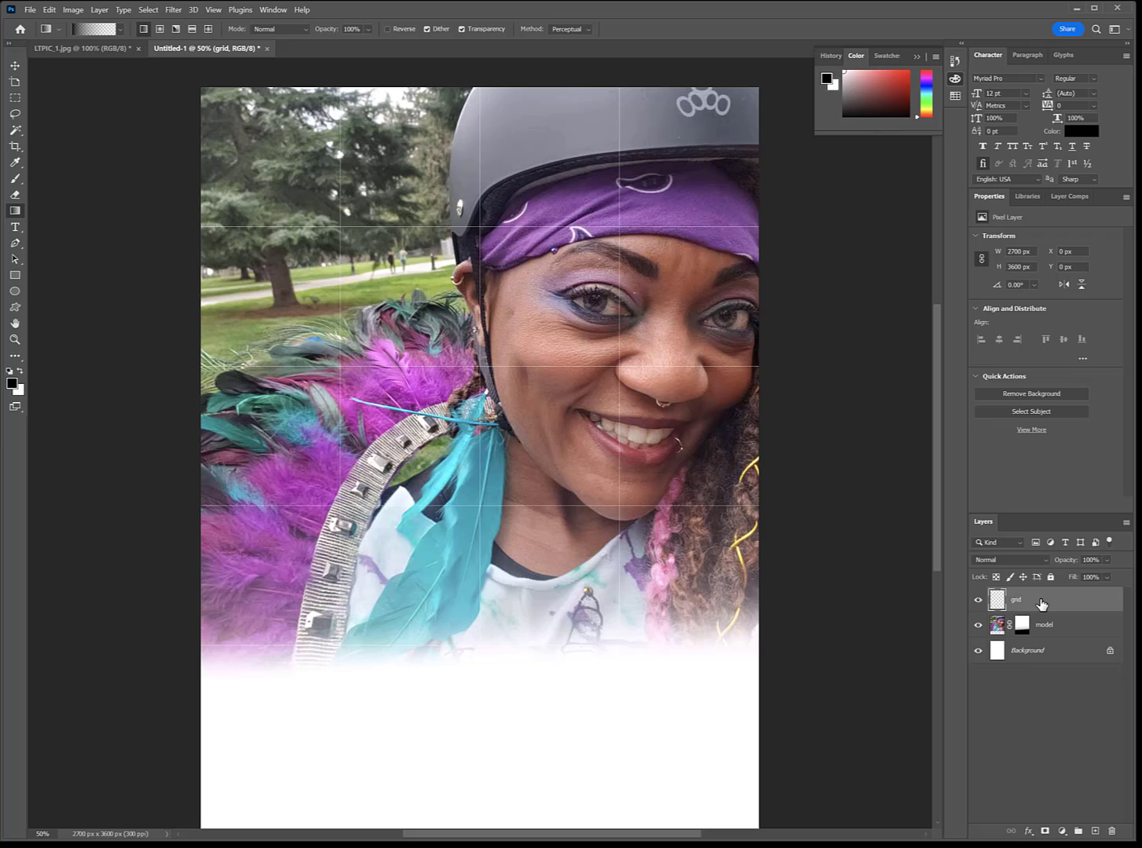
click(1028, 831)
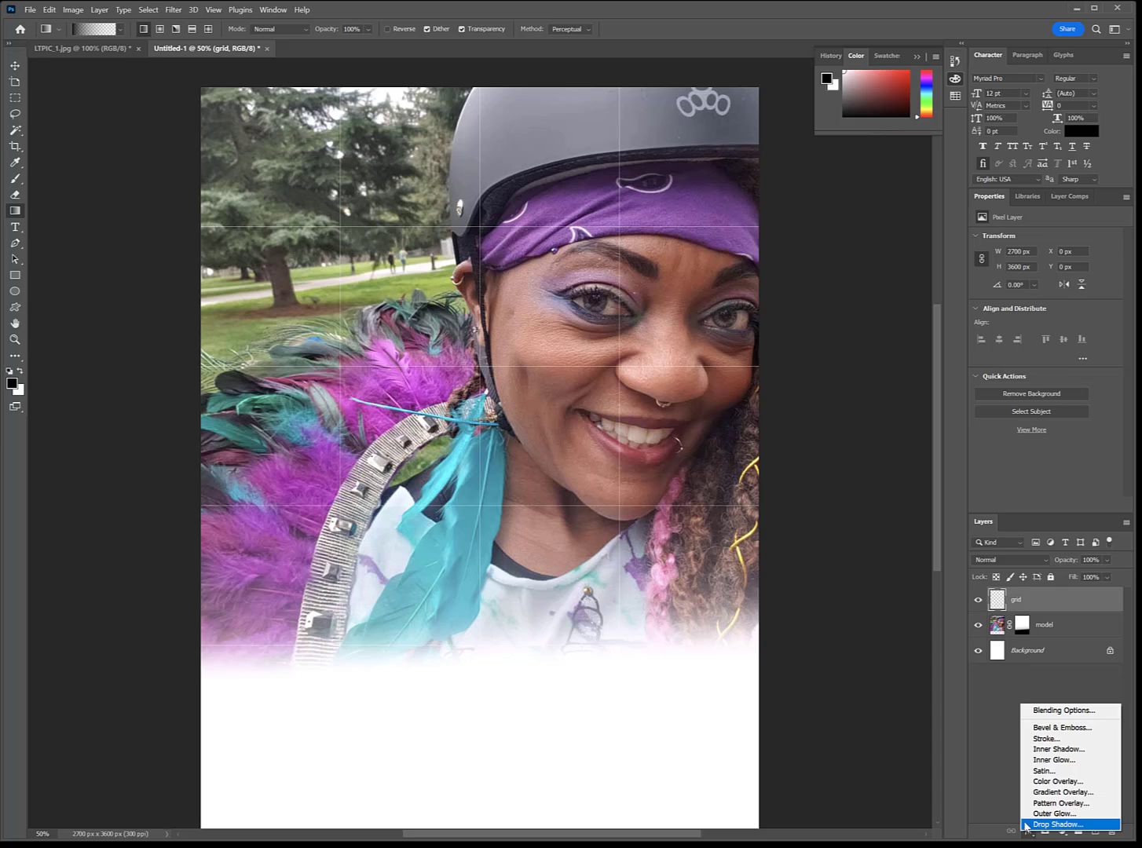
click(1042, 739)
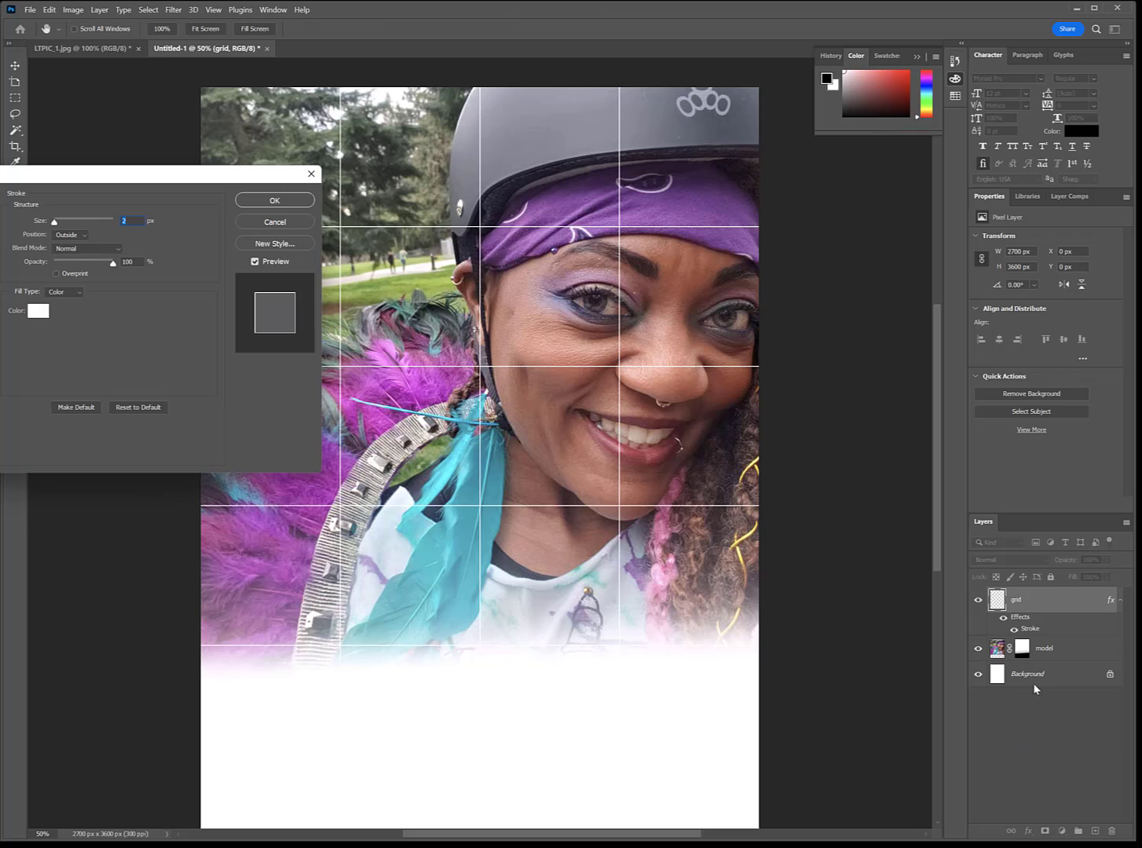
drag(52, 177, 268, 218)
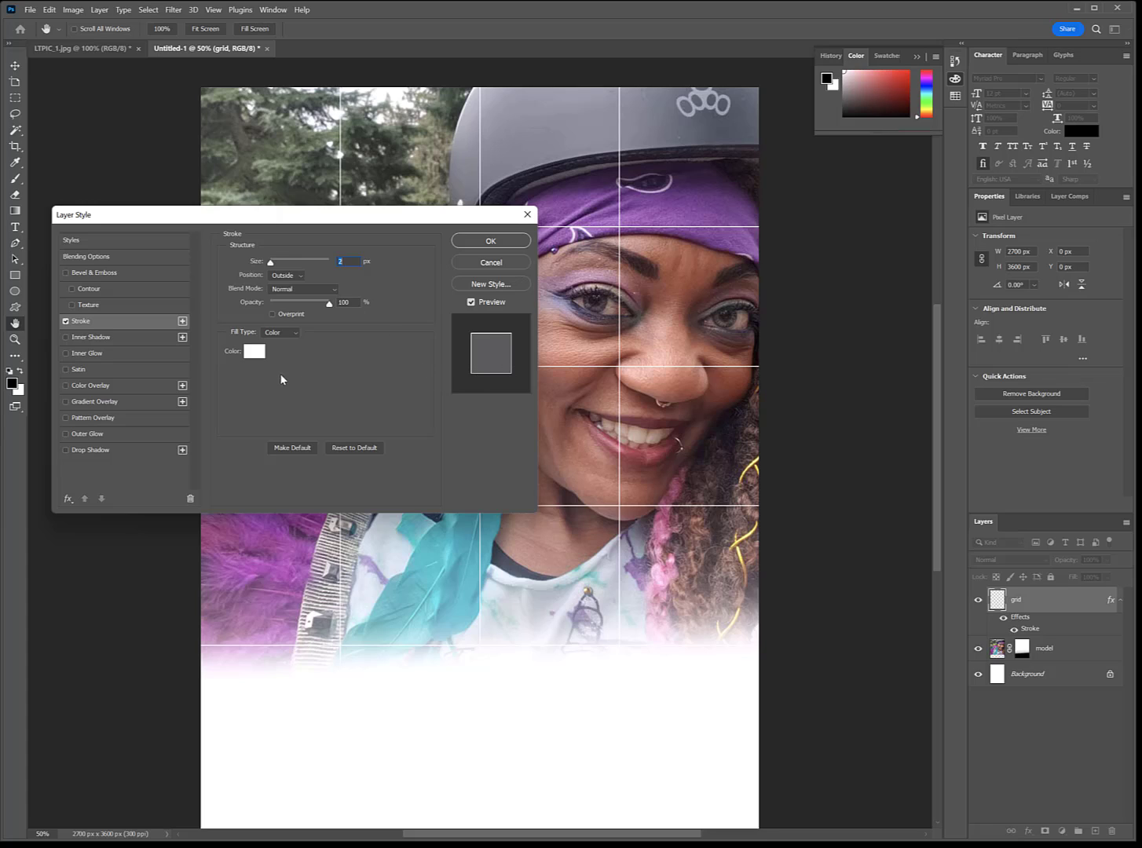
click(254, 353)
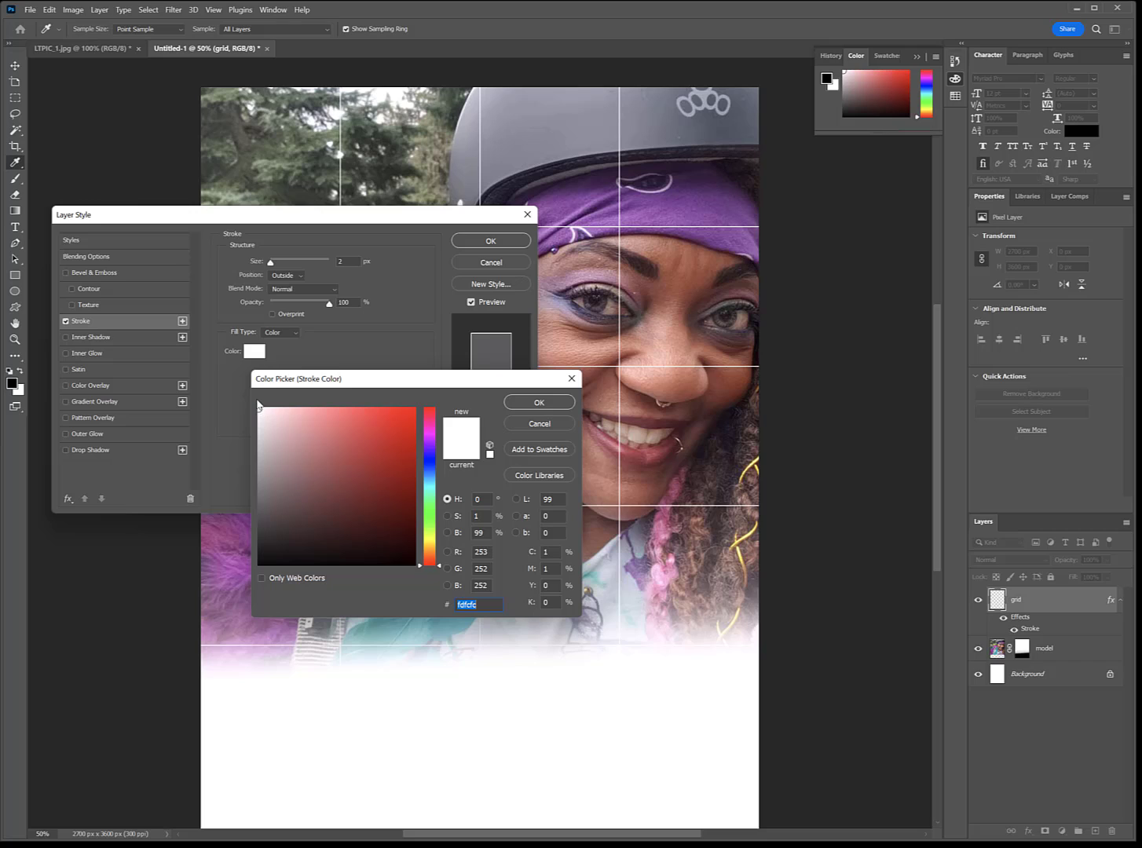
click(546, 410)
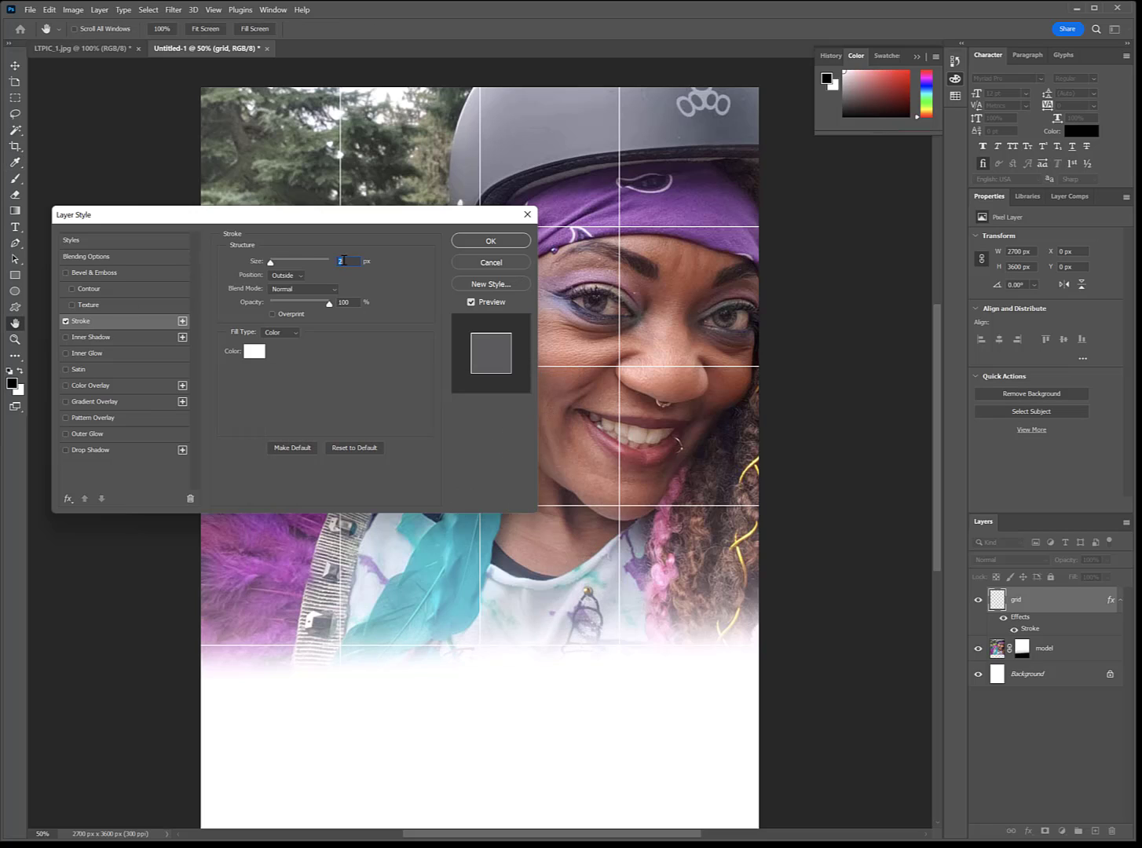
text(2)
click(298, 276)
click(281, 288)
click(494, 242)
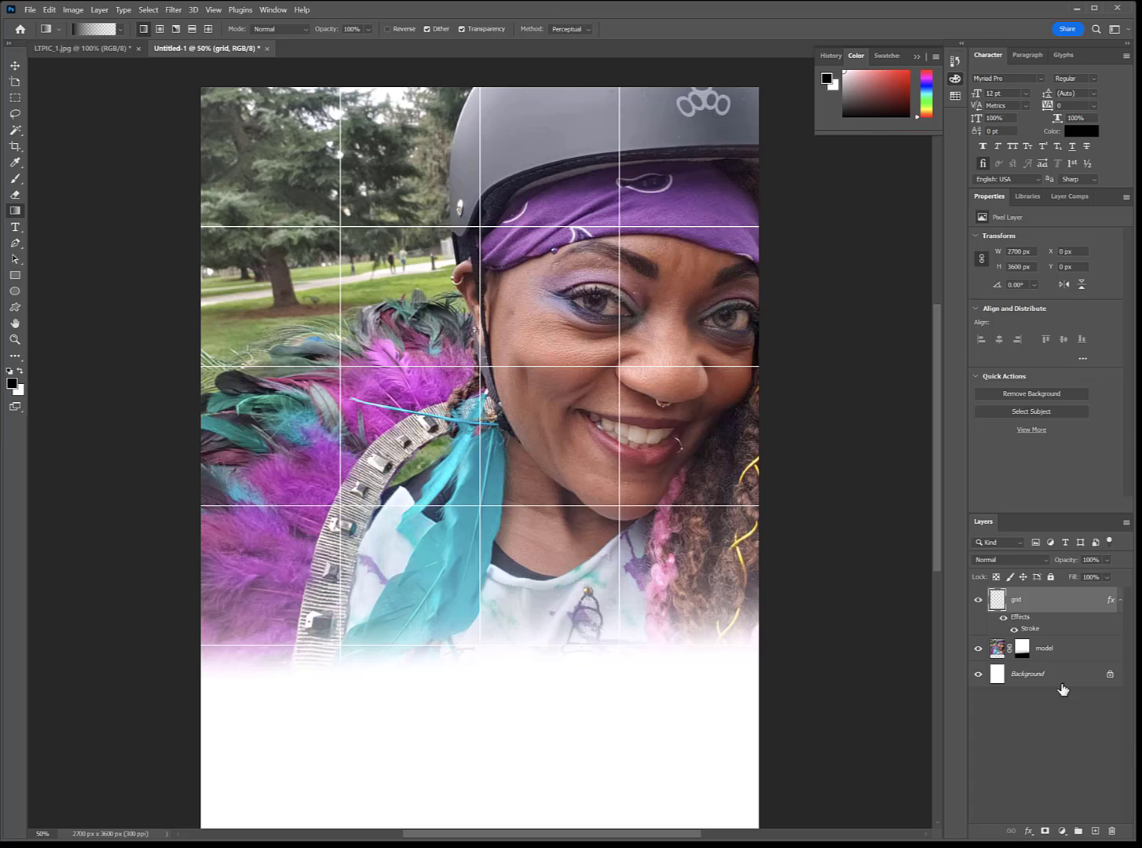
- Duplicate the model layer within the same document, keeping the name "model copy"
click(1072, 651)
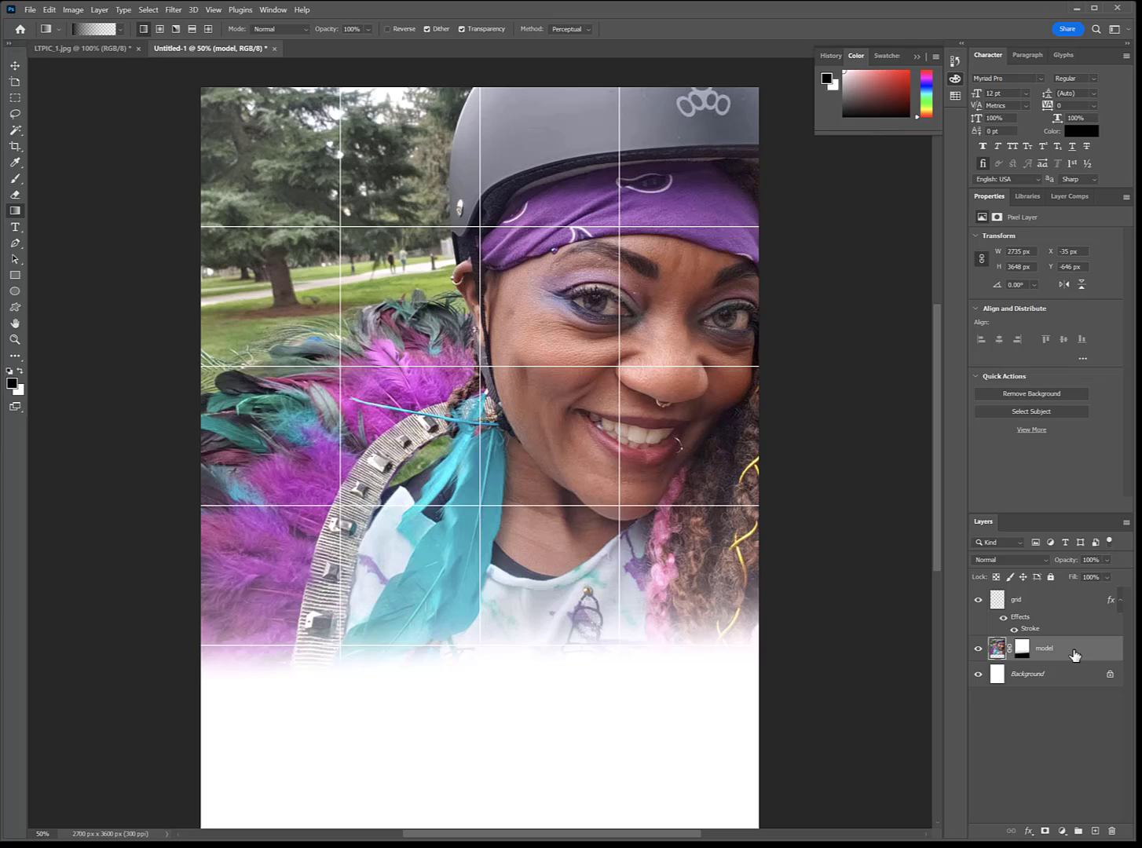
right_click(1074, 654)
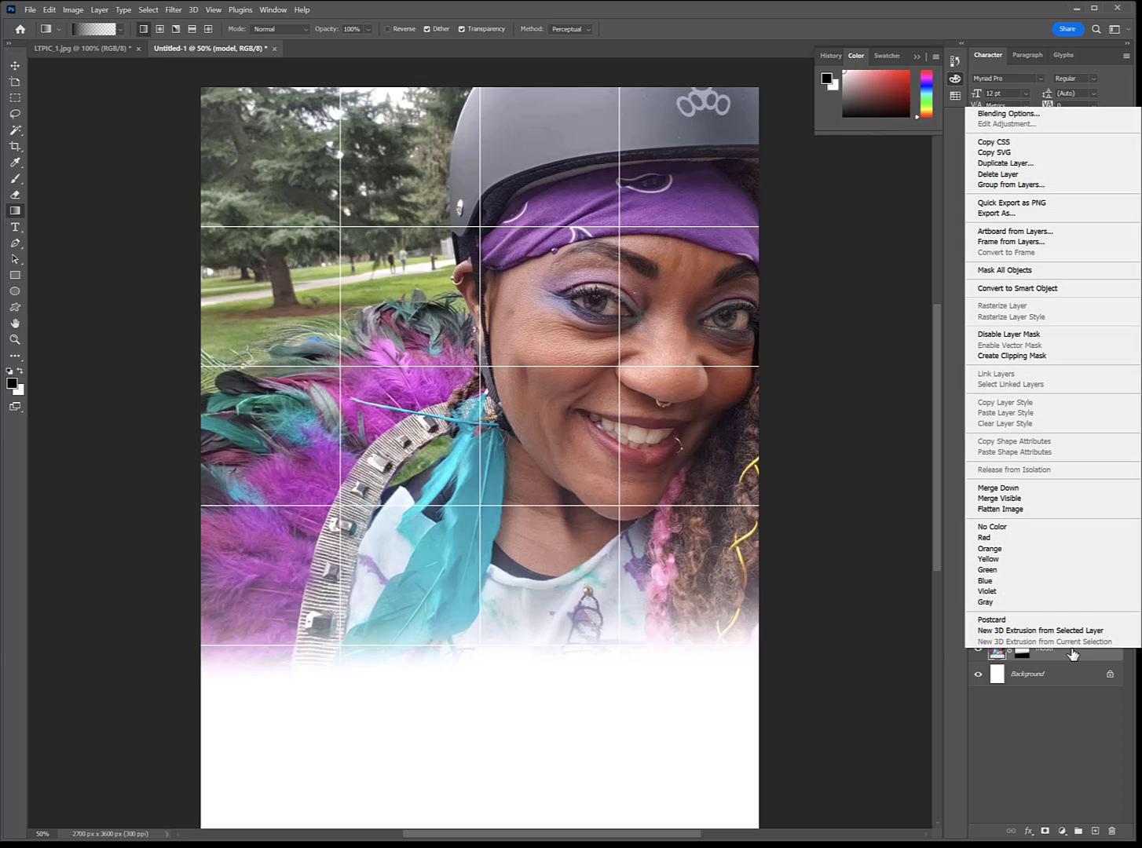
click(1013, 163)
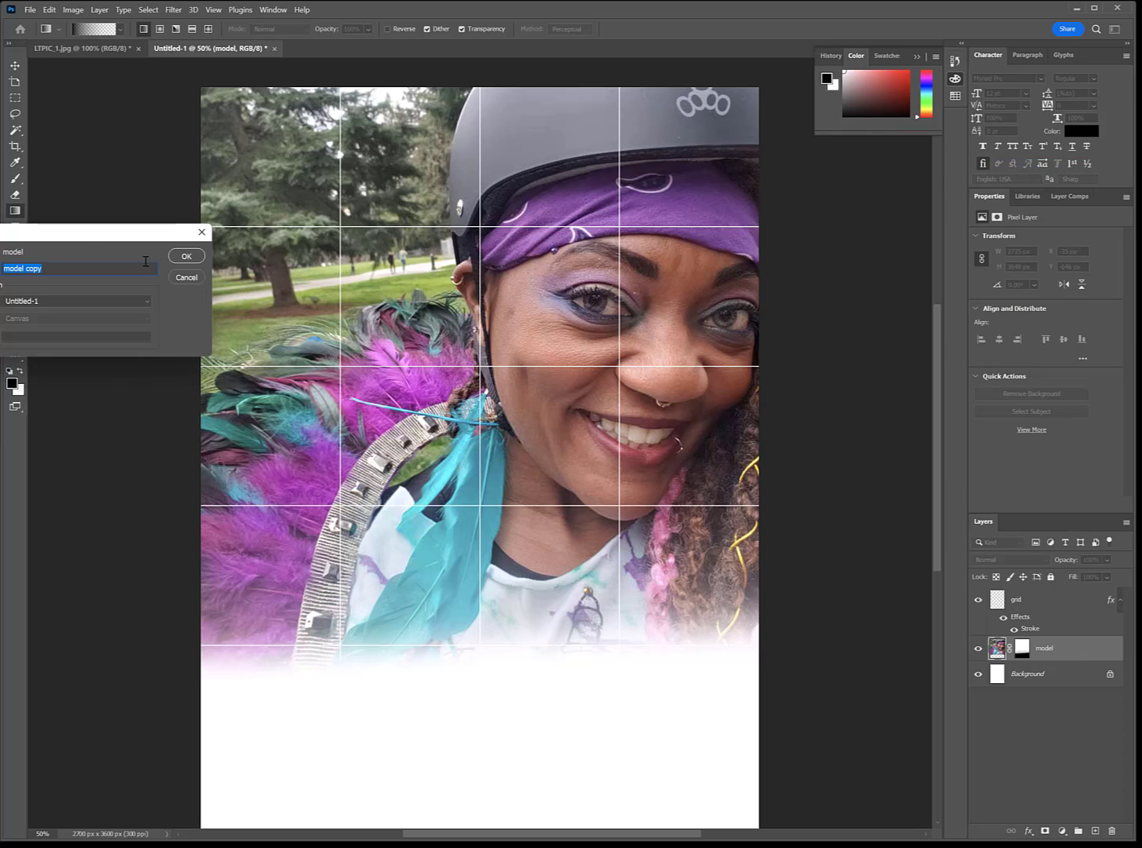
drag(83, 239, 154, 239)
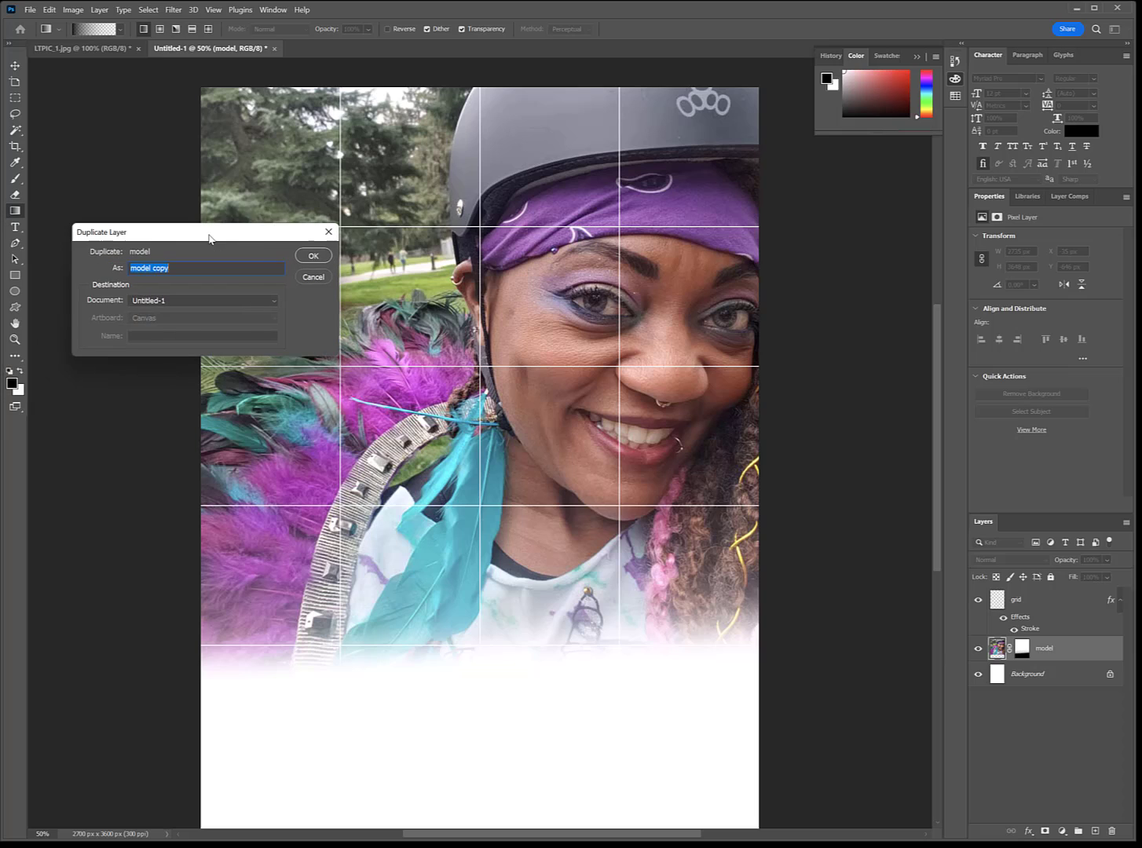
click(313, 257)
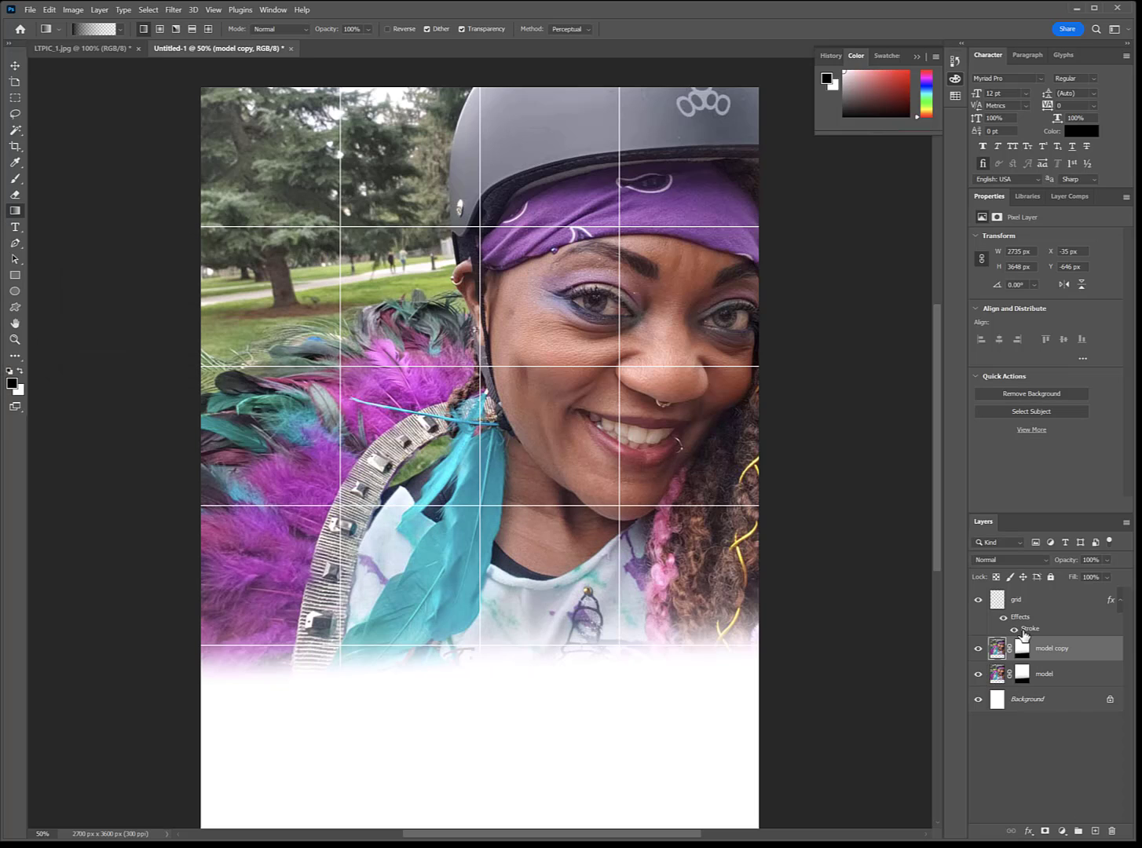